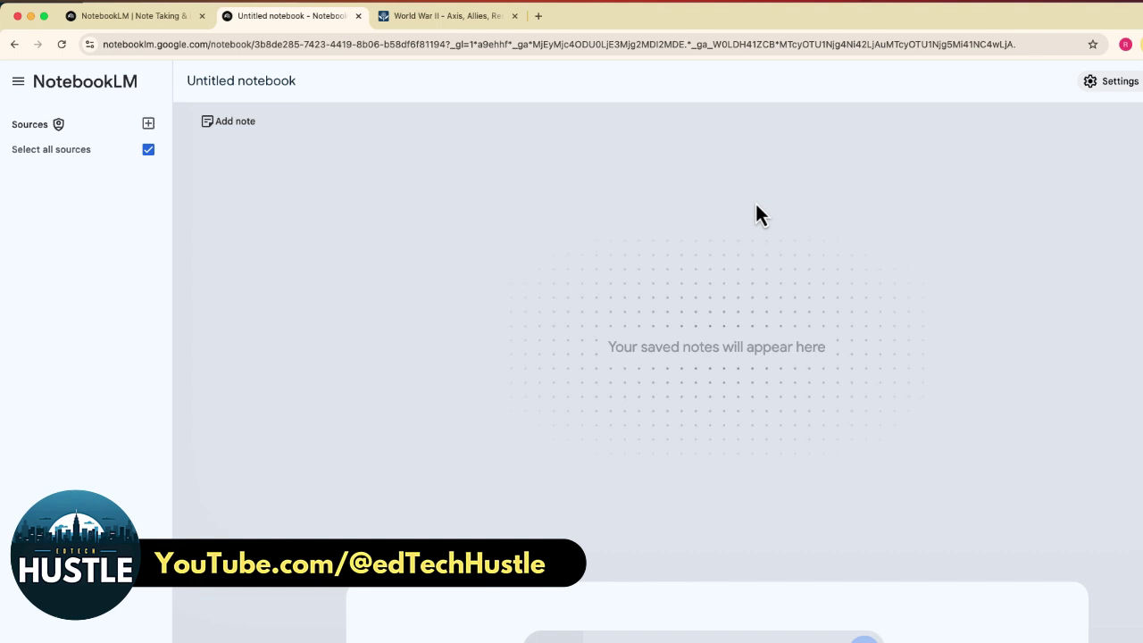
# - Switch to the Britannica World War II article and copy its full web address
pyautogui.click(462, 26)
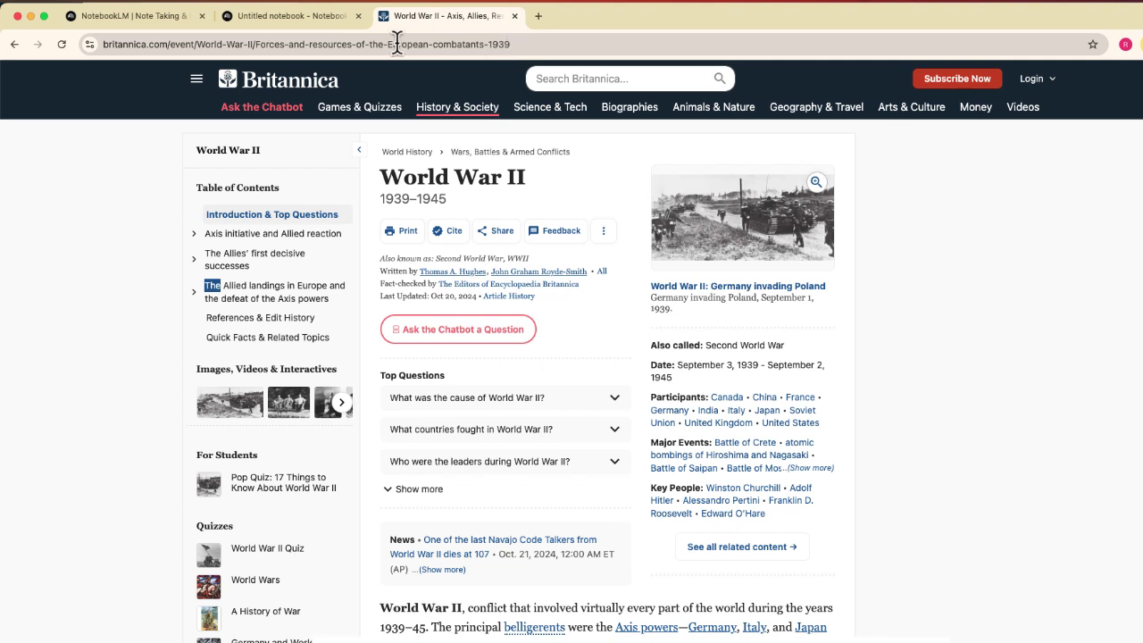
pyautogui.moveTo(396, 41); pyautogui.dragTo(102, 43)
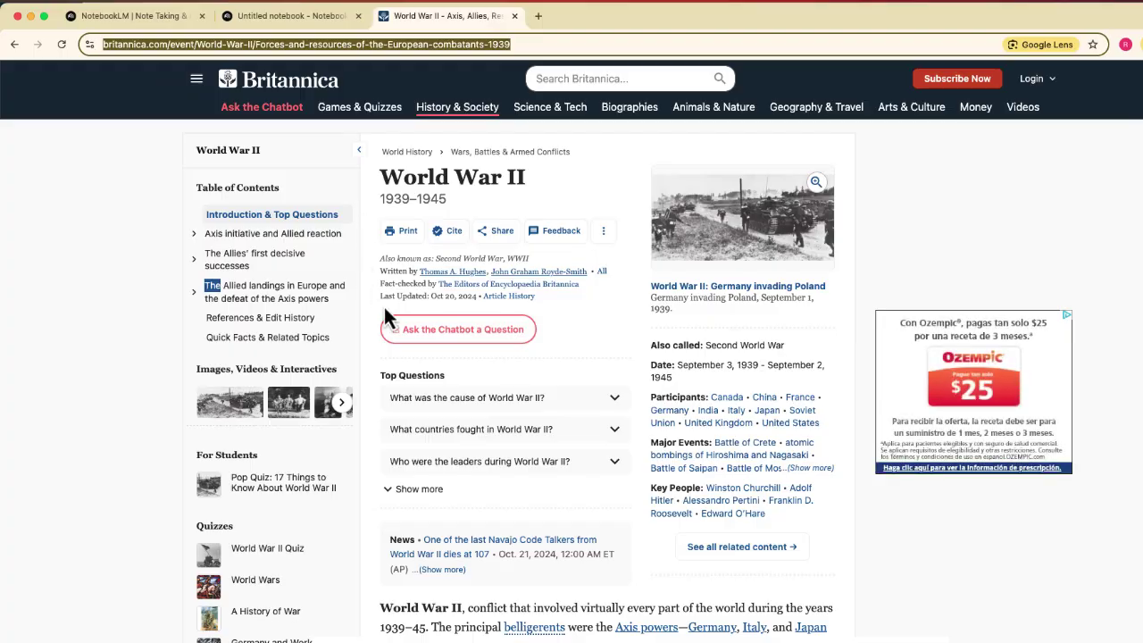
pyautogui.scroll(-5, 522, 469)
pyautogui.scroll(-15, 525, 479)
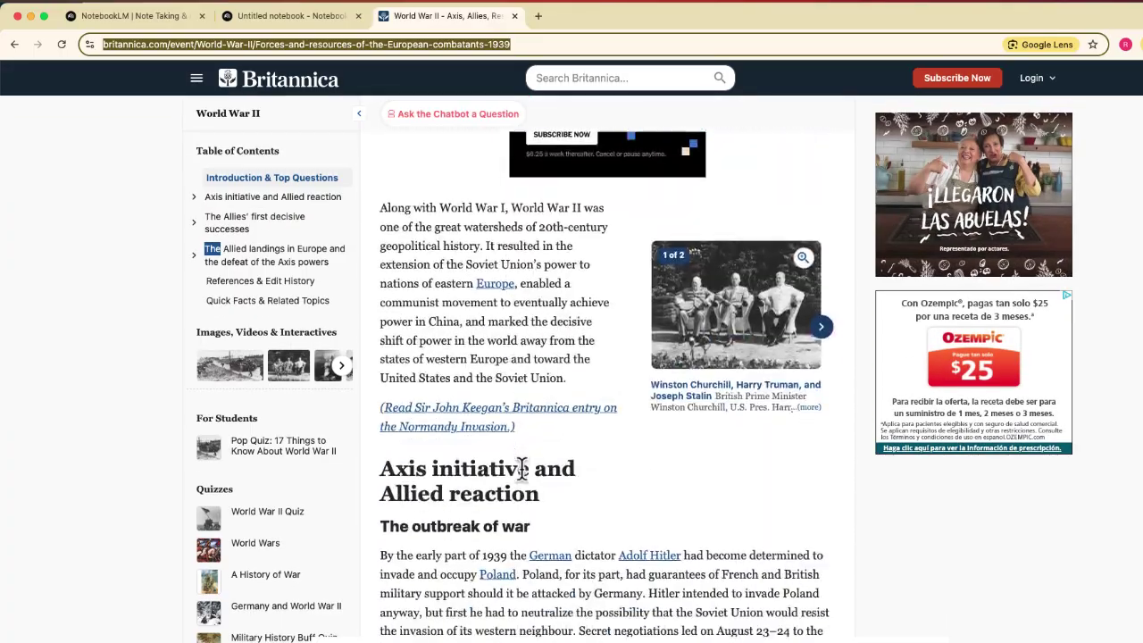
pyautogui.scroll(20, 522, 472)
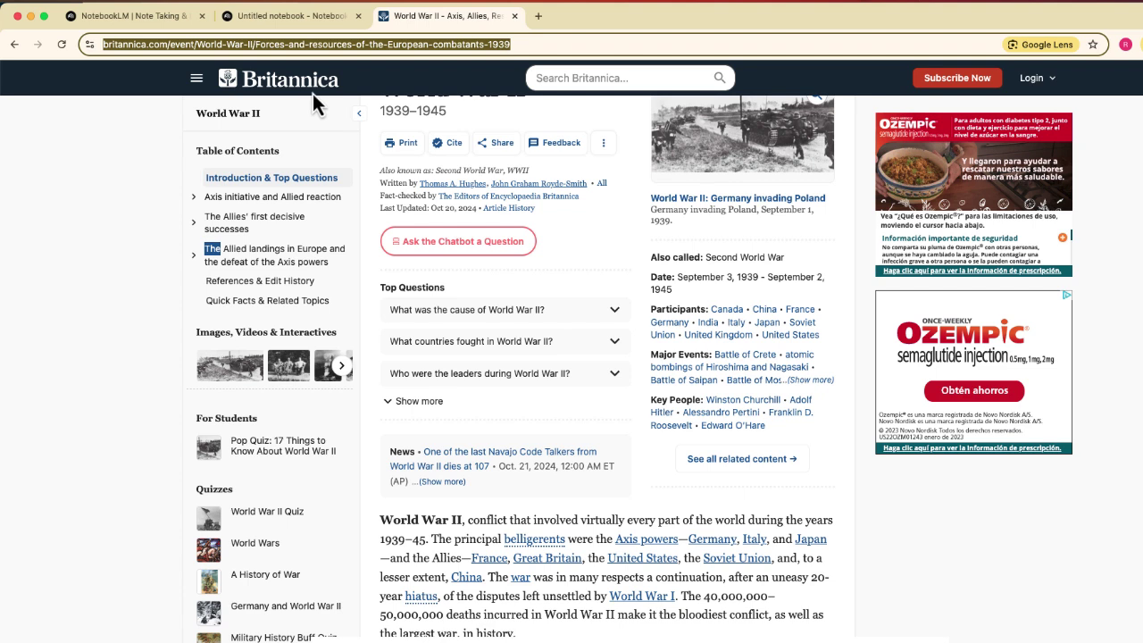
pyautogui.doubleClick(311, 43)
pyautogui.click(311, 43)
pyautogui.press('super+c')
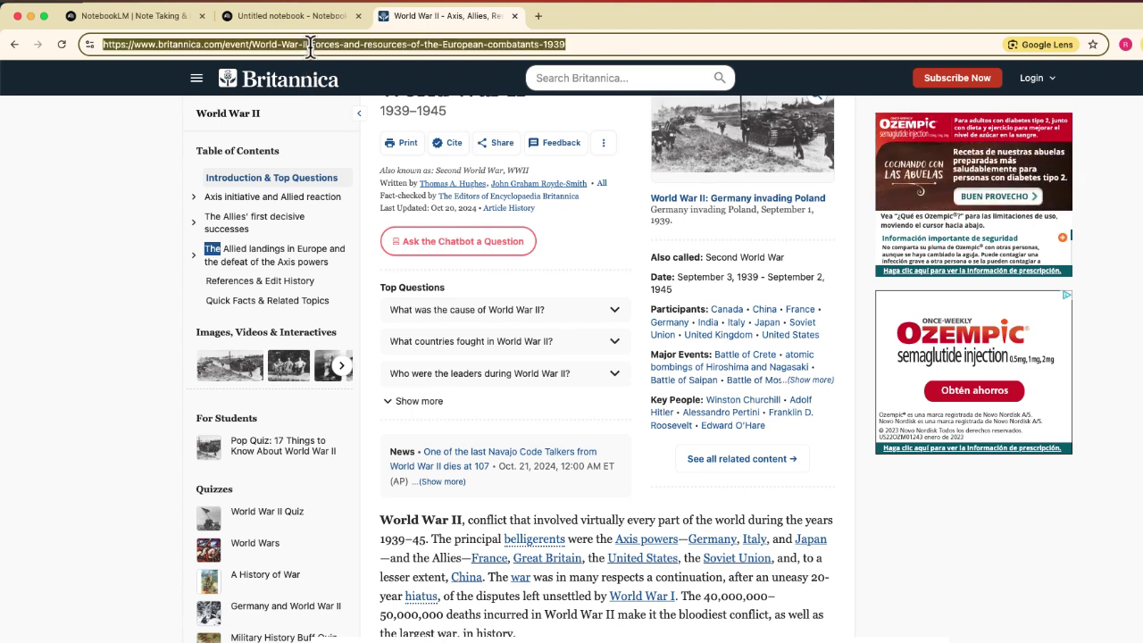
pyautogui.press('BackSpace')
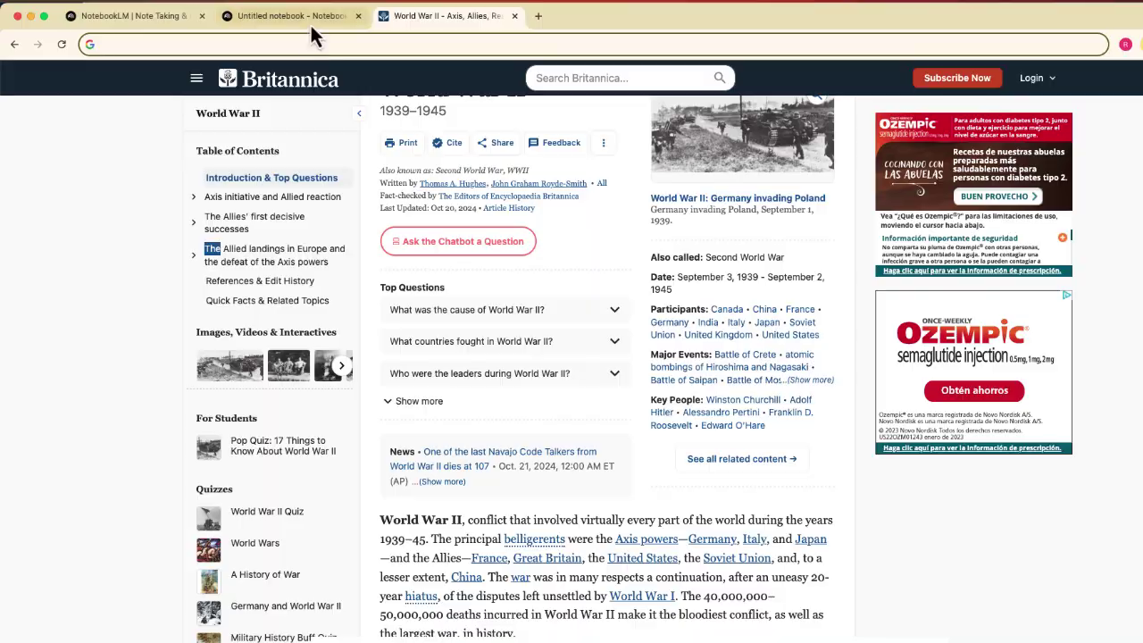
# - Switch to NotebookLM and try to add the copied Britannica World War II URL as a website source in the untitled notebook
pyautogui.click(311, 21)
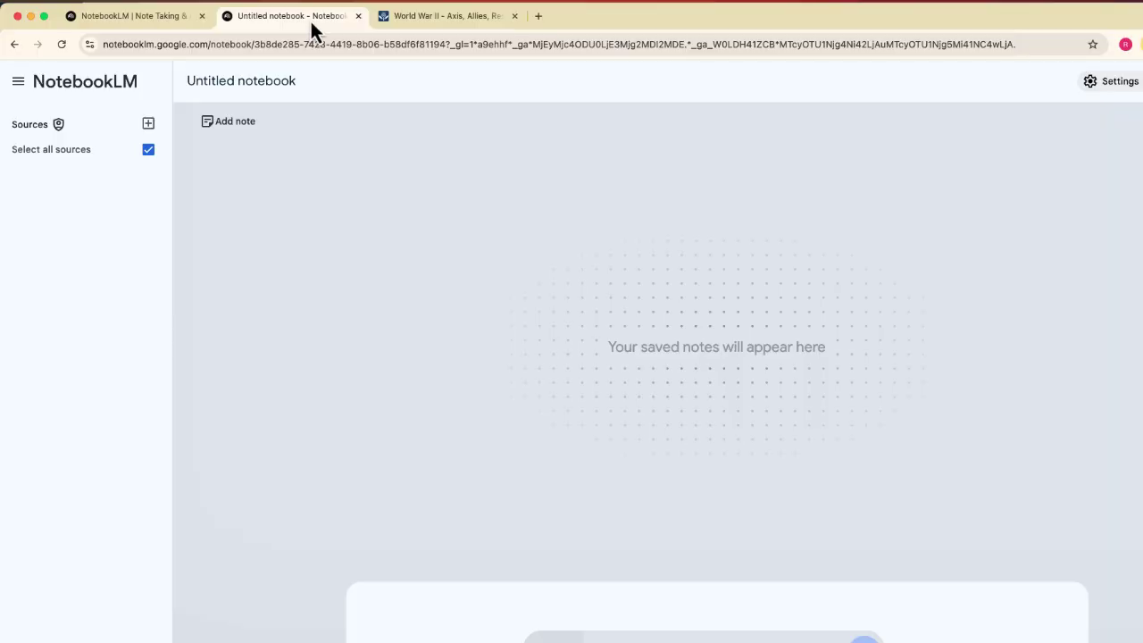
pyautogui.click(149, 124)
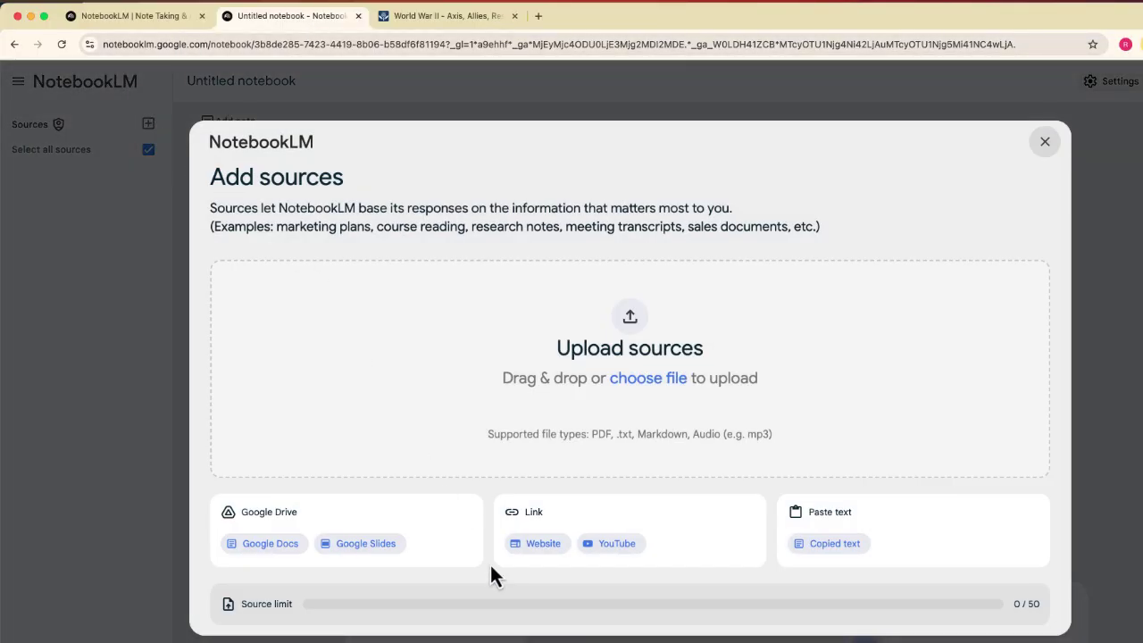
pyautogui.click(558, 555)
pyautogui.click(361, 314)
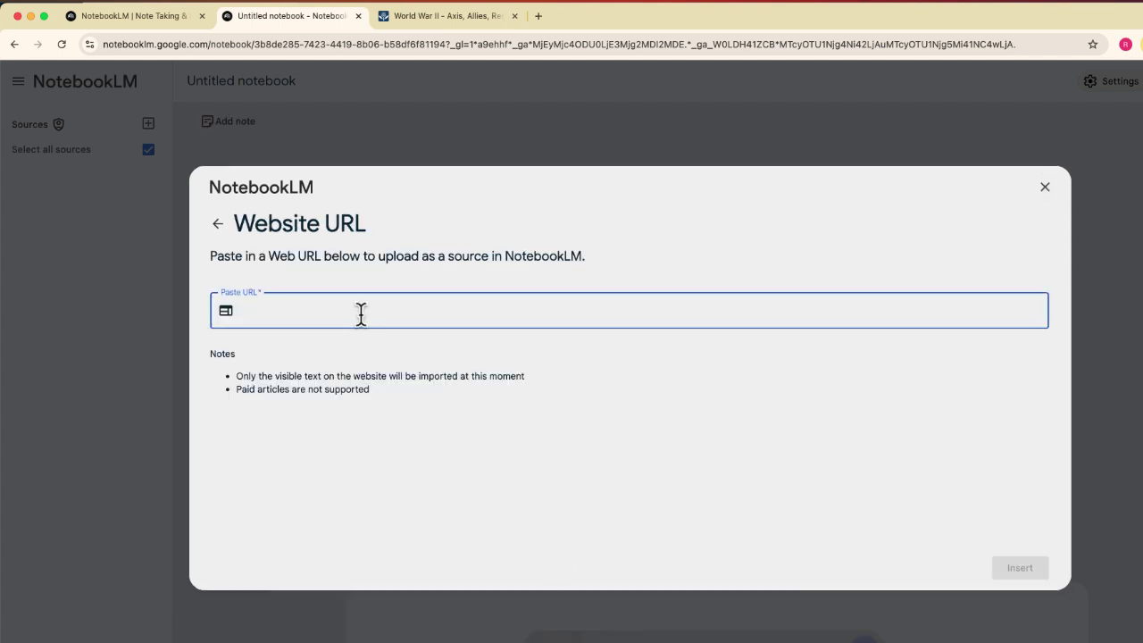
pyautogui.press('super+v')
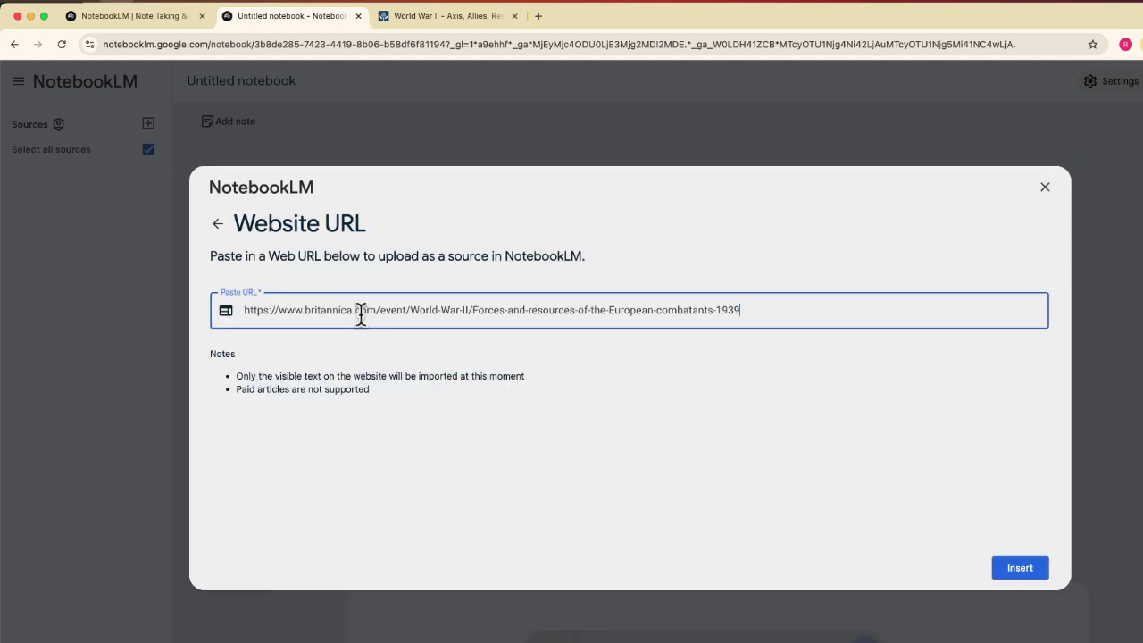
pyautogui.click(1020, 569)
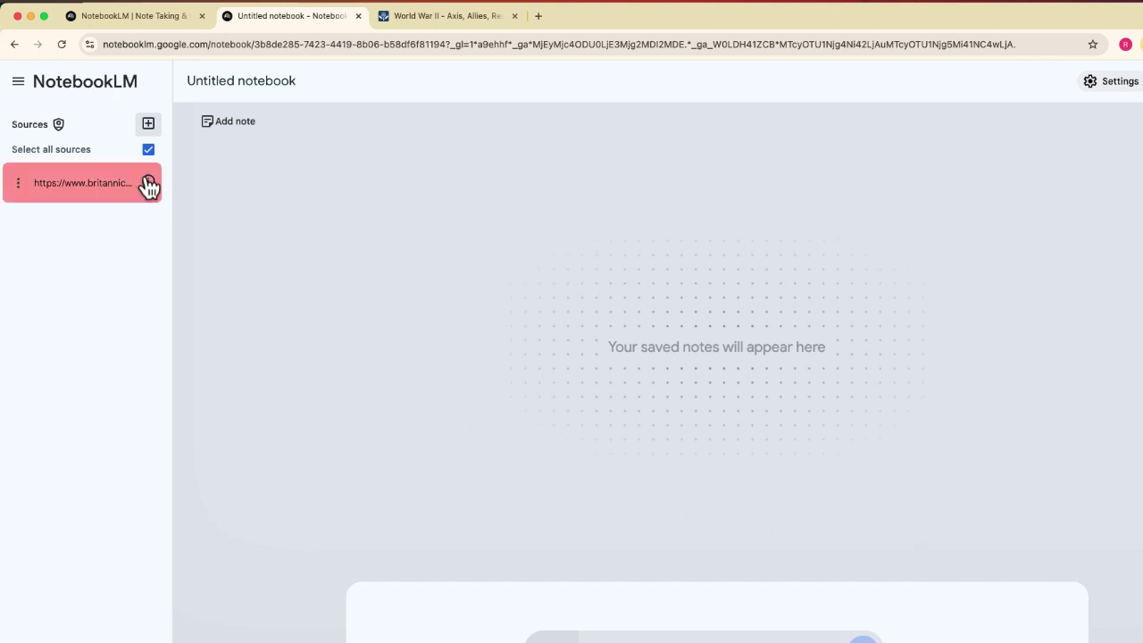
pyautogui.moveTo(149, 189)
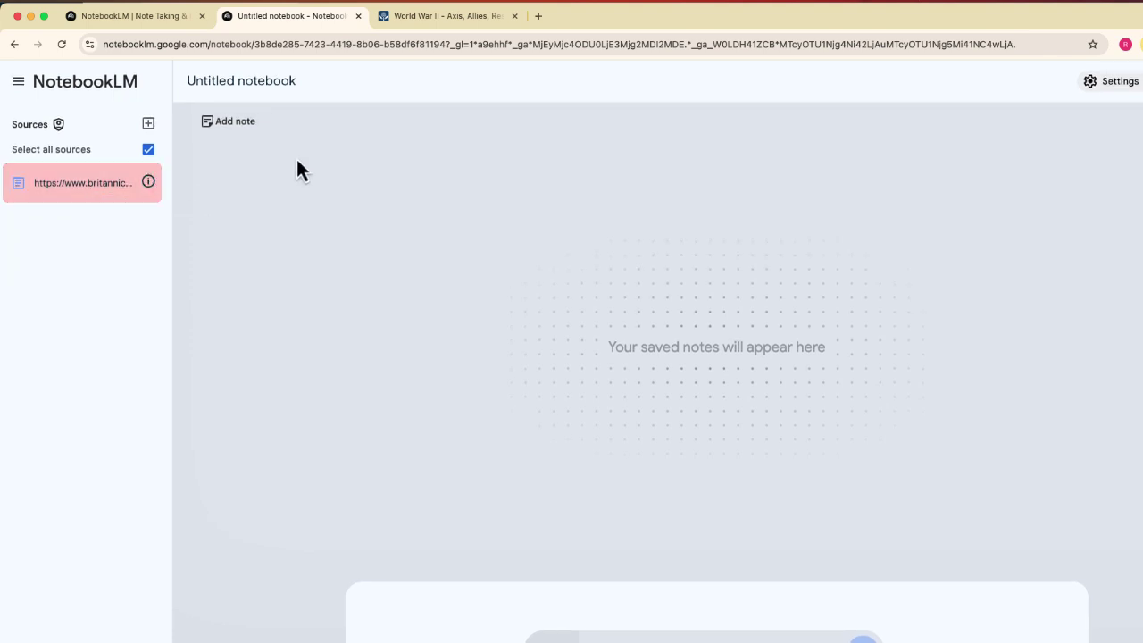
# - Return to the Britannica World War II article and open it in Chrome's Reading Mode
pyautogui.click(446, 21)
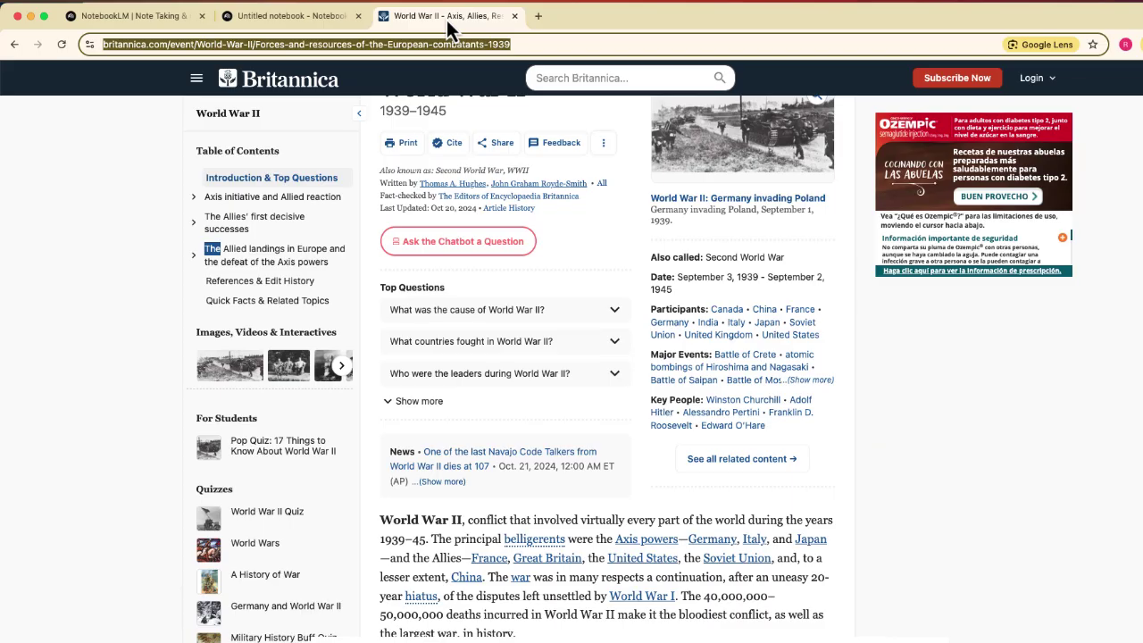
pyautogui.scroll(2, 449, 358)
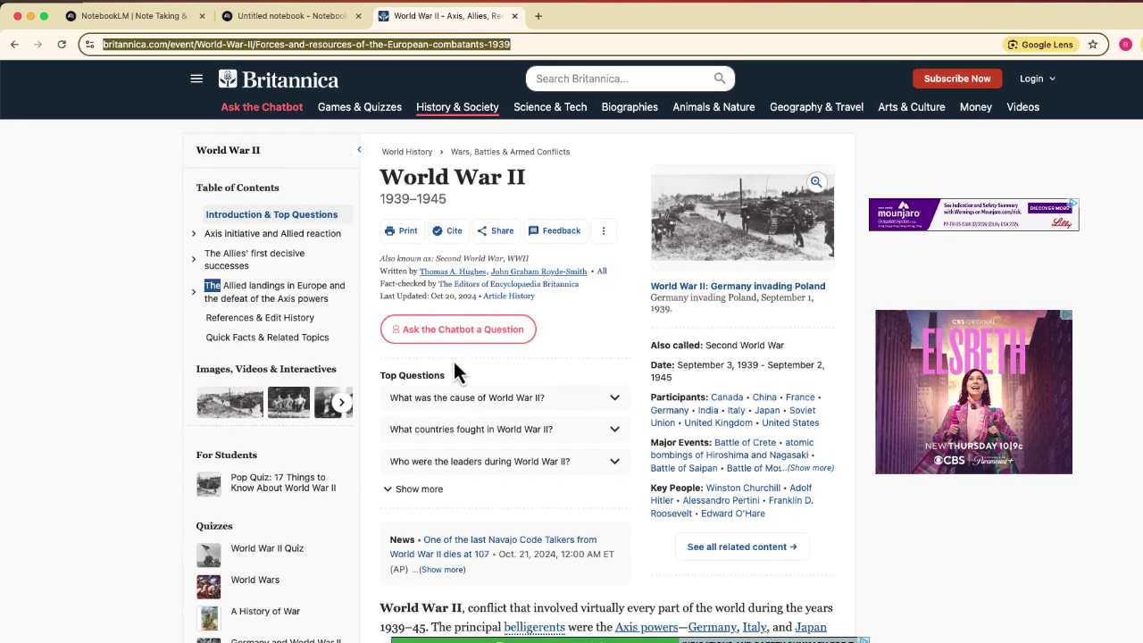
pyautogui.scroll(-10, 485, 415)
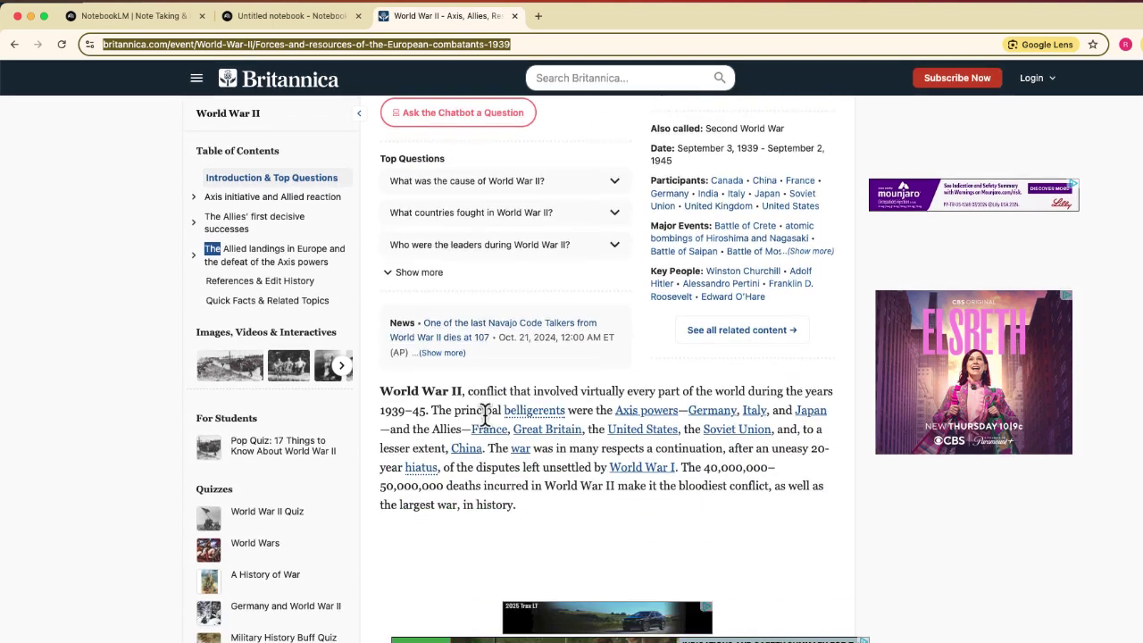
pyautogui.scroll(-4, 485, 415)
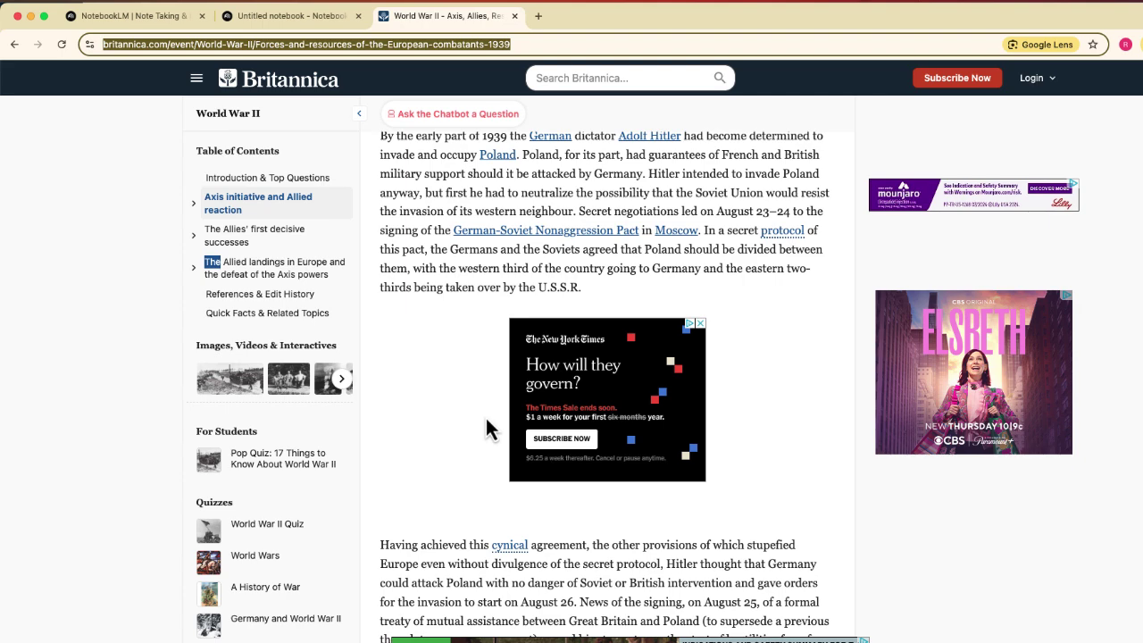
pyautogui.scroll(14, 486, 418)
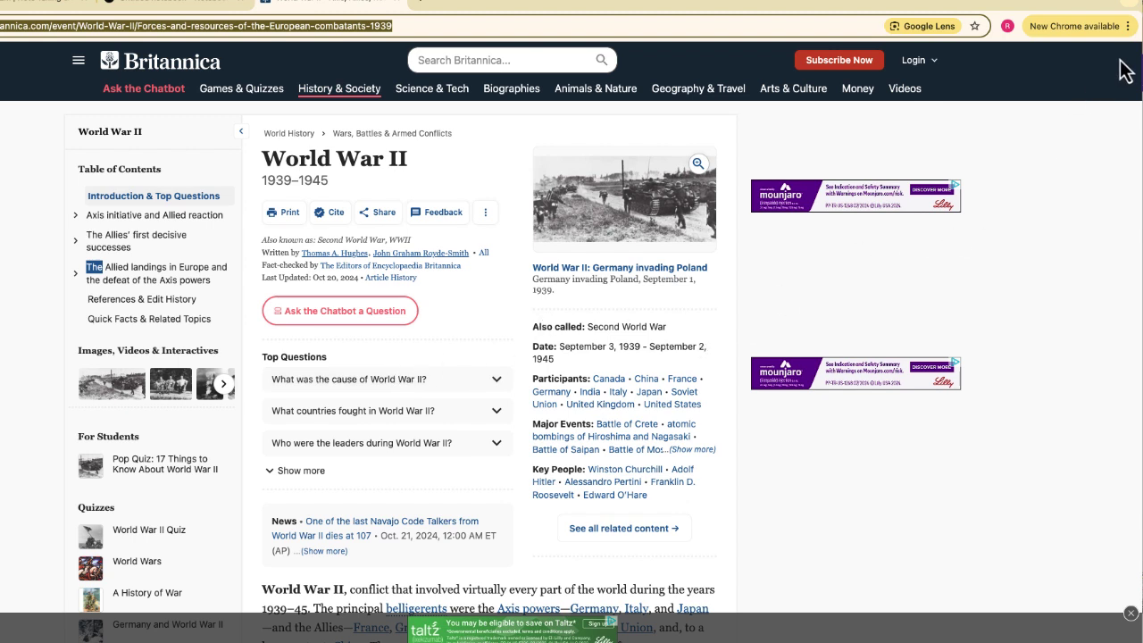
pyautogui.click(1129, 27)
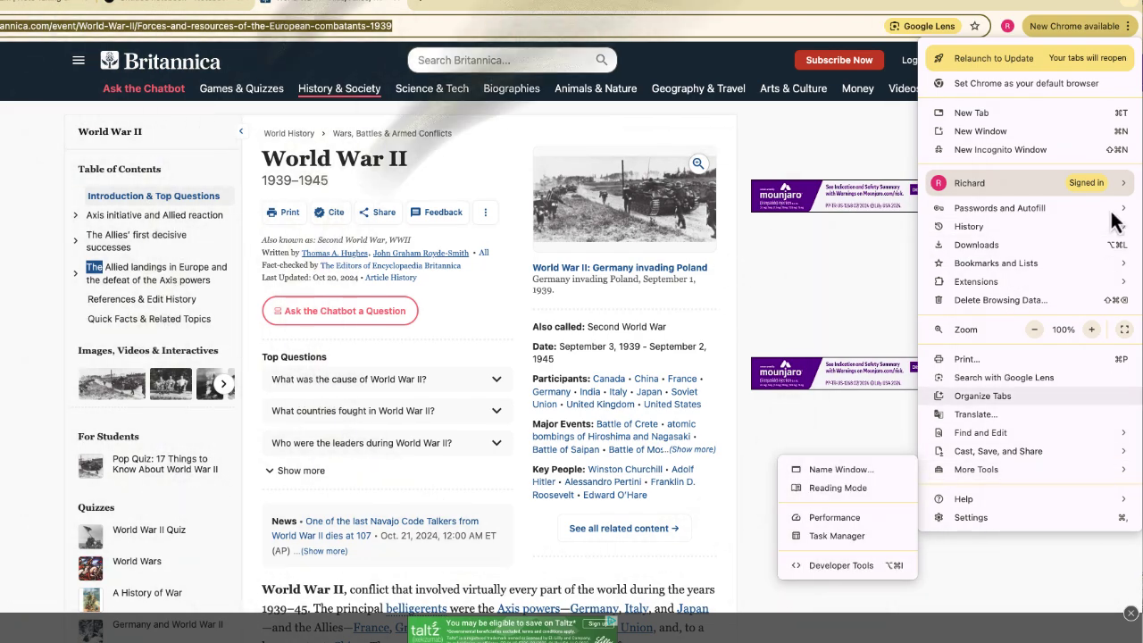
pyautogui.click(1127, 34)
pyautogui.click(1128, 32)
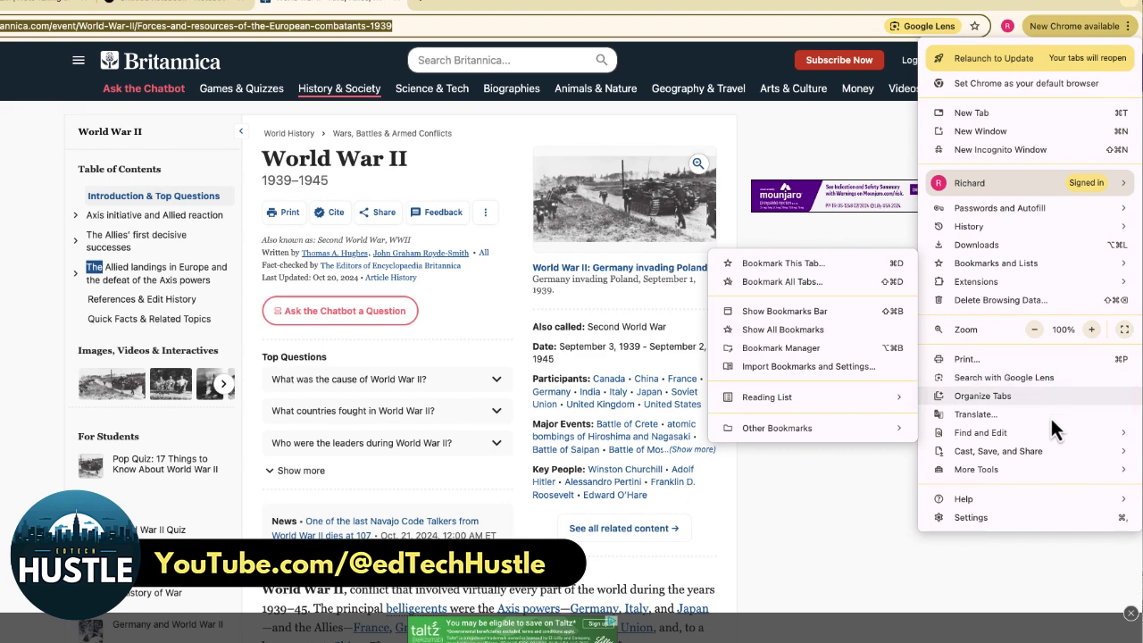
pyautogui.moveTo(1056, 474)
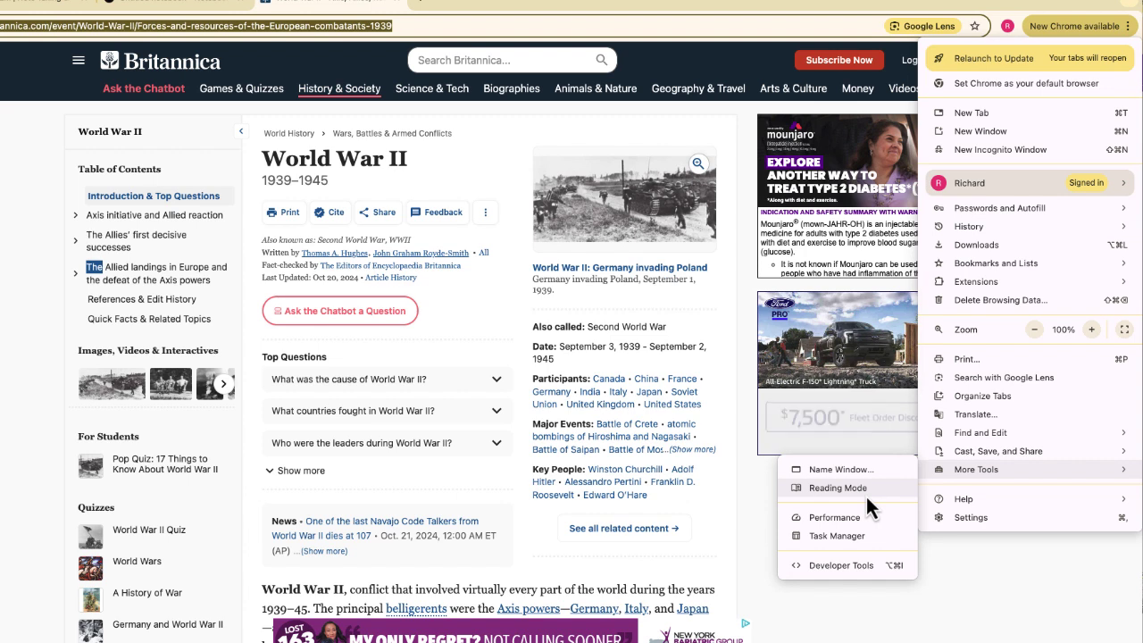
pyautogui.click(866, 496)
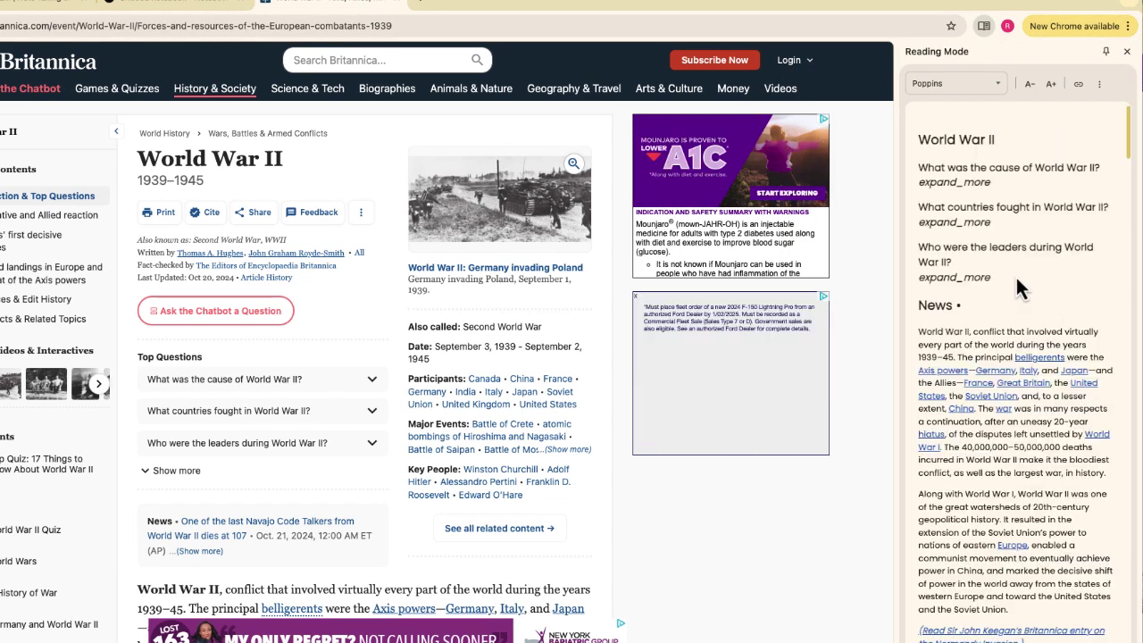
# - Select the entire World War II article text in Reading Mode and copy it
pyautogui.scroll(-2, 978, 332)
pyautogui.scroll(-2, 978, 338)
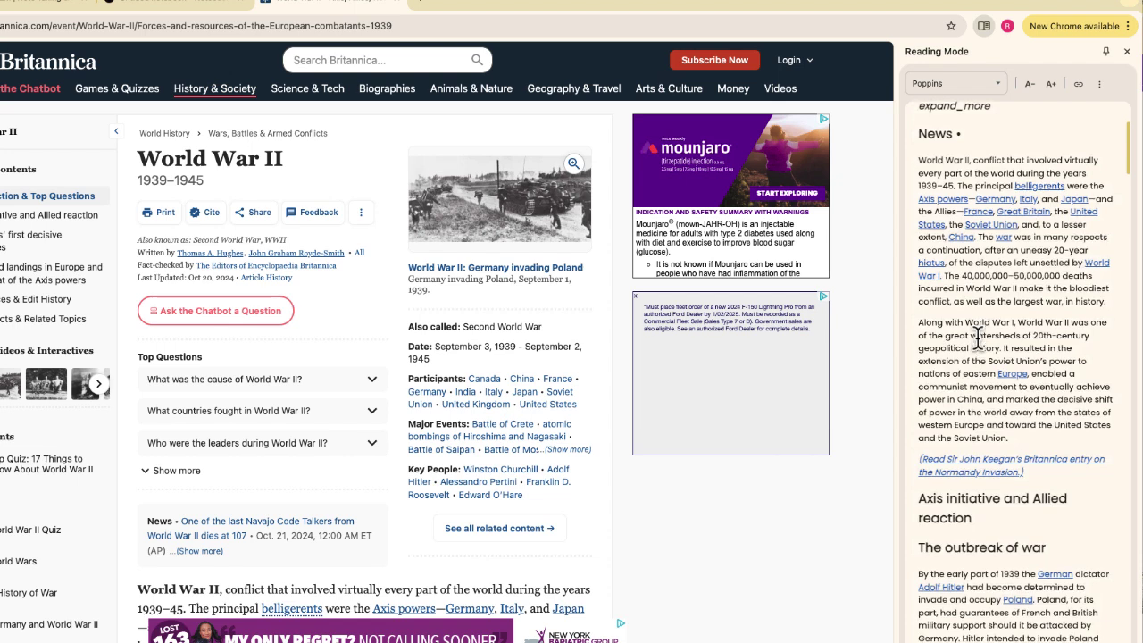
pyautogui.scroll(3, 978, 338)
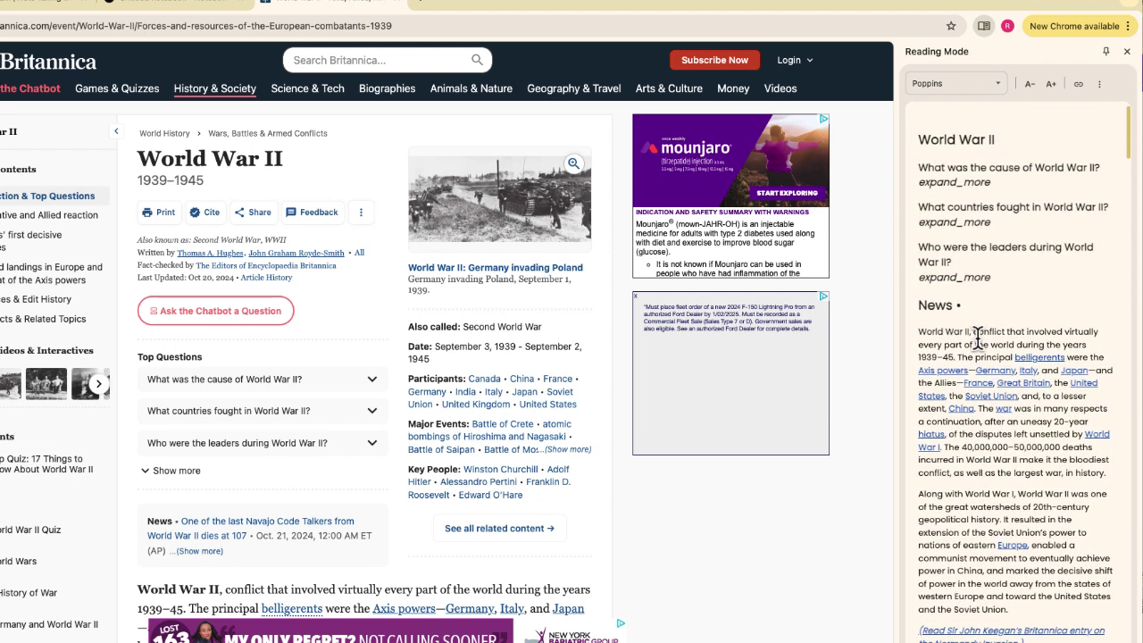
pyautogui.moveTo(892, 332); pyautogui.dragTo(919, 342)
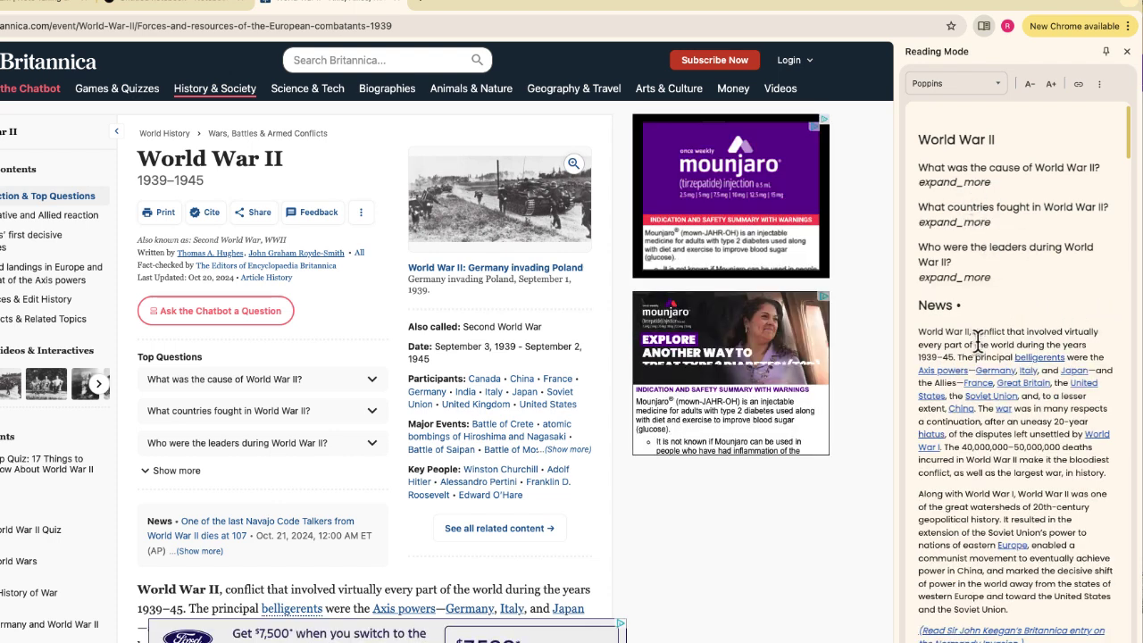
pyautogui.moveTo(919, 331); pyautogui.dragTo(998, 424)
pyautogui.click(998, 424)
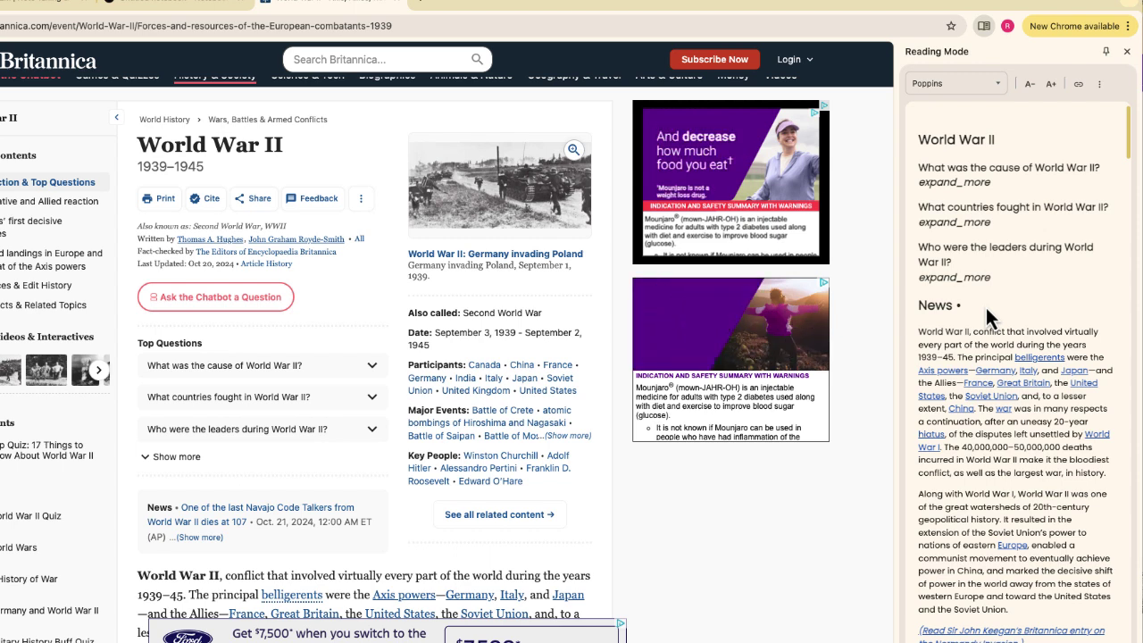
pyautogui.hotkey('ctrl', 'a')
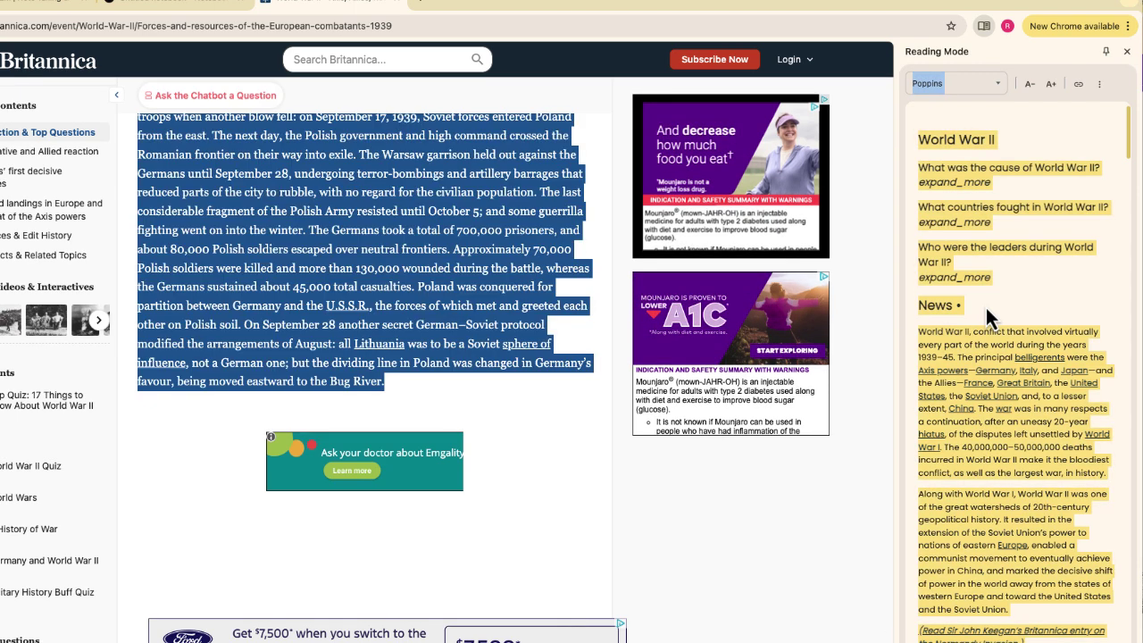
pyautogui.scroll(-10, 988, 333)
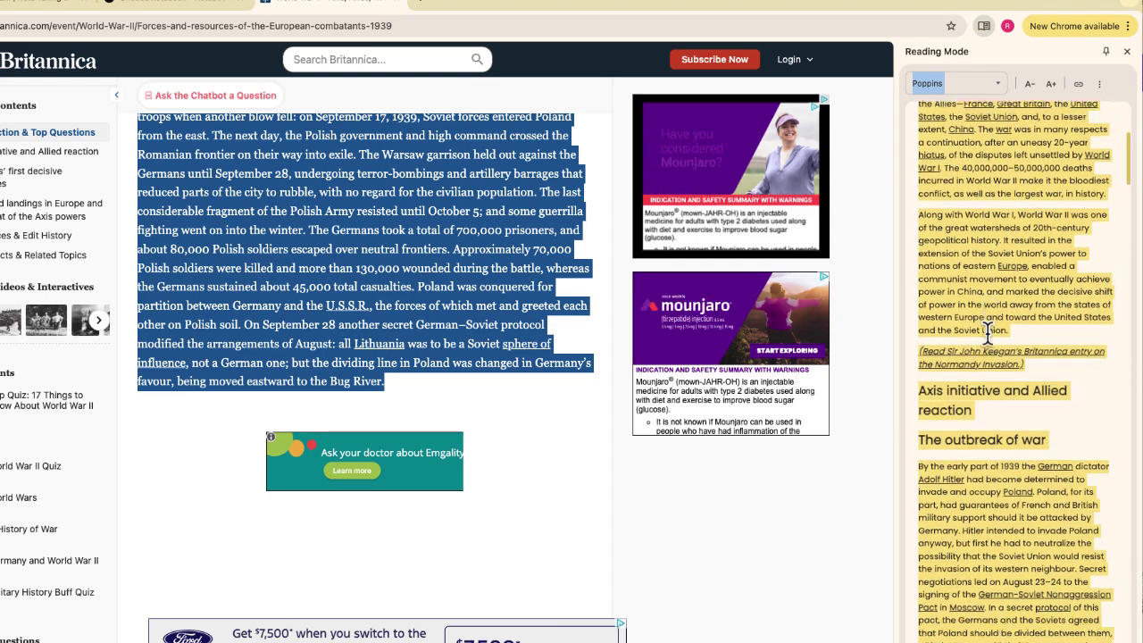
pyautogui.scroll(5, 993, 348)
pyautogui.scroll(5, 991, 339)
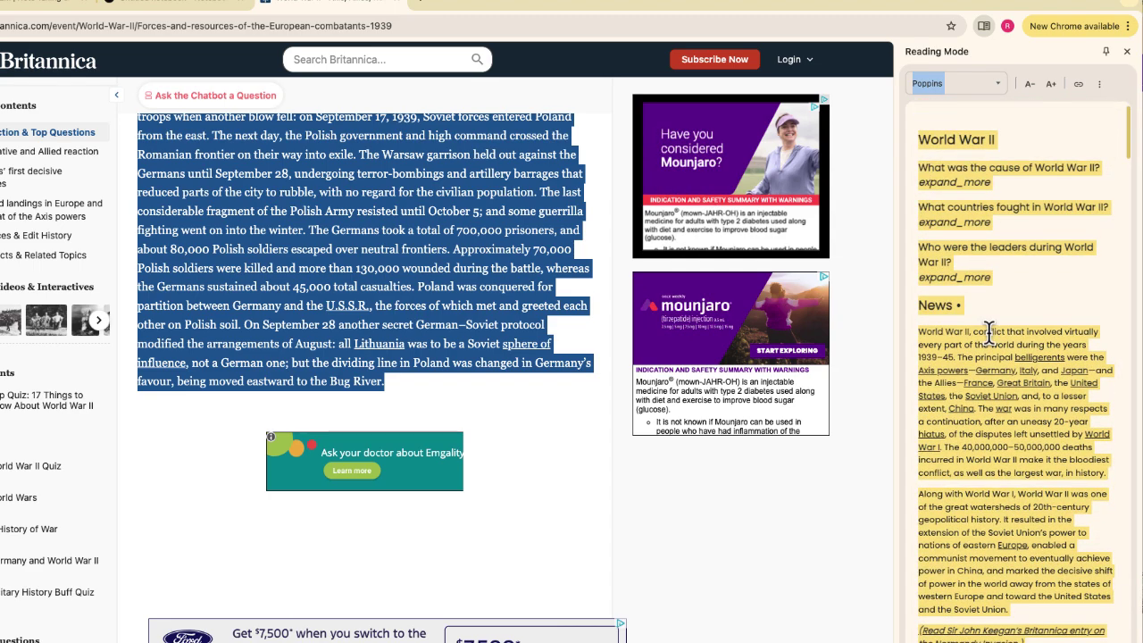
pyautogui.scroll(3, 500, 286)
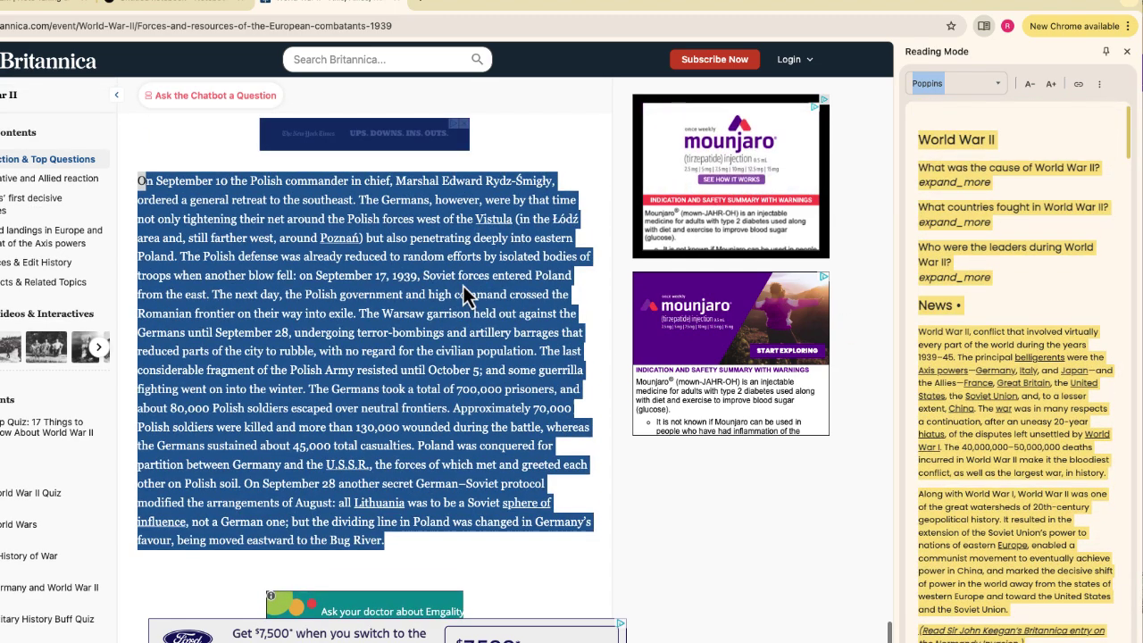
pyautogui.scroll(2, 463, 286)
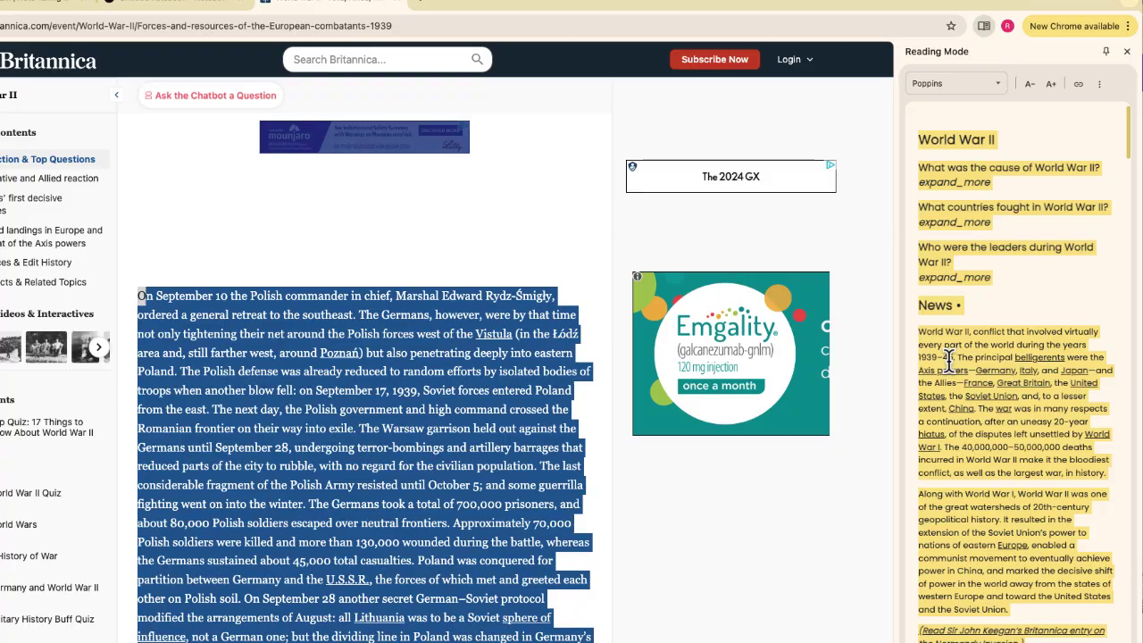
# - Switch to NotebookLM and insert the copied World War II article text as a copied-text source in the untitled notebook
pyautogui.click(186, 7)
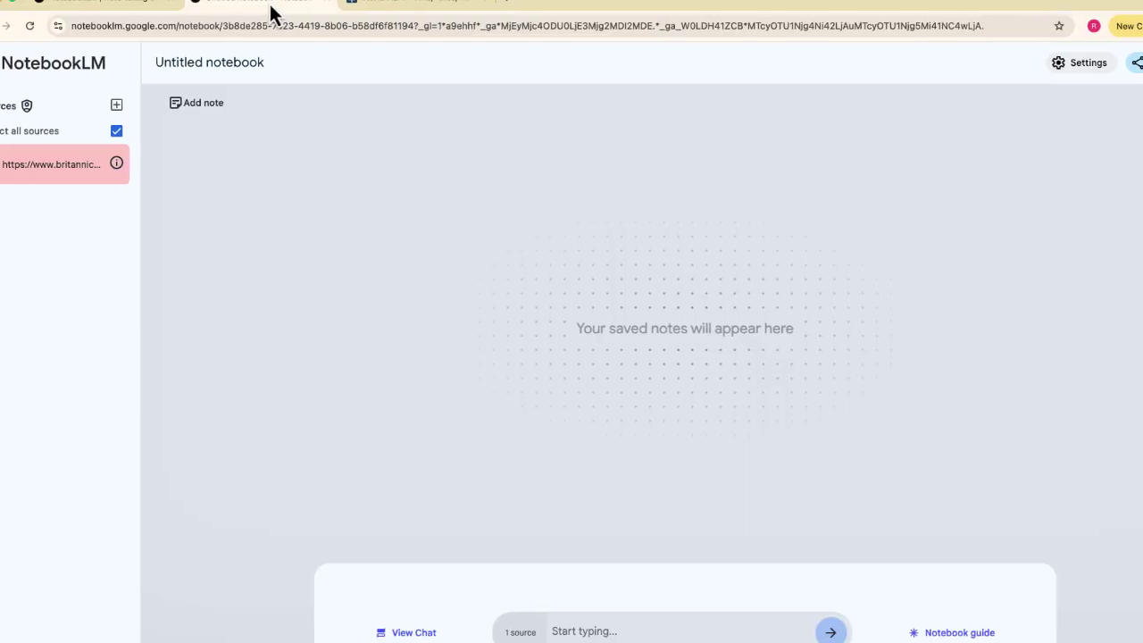
pyautogui.click(150, 109)
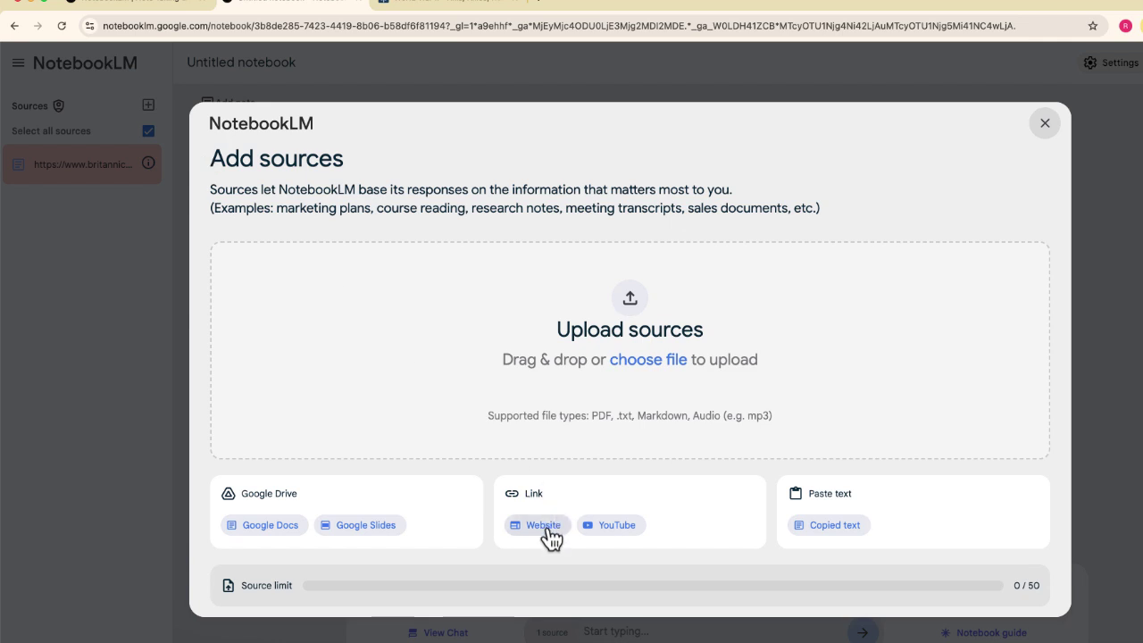
pyautogui.click(839, 529)
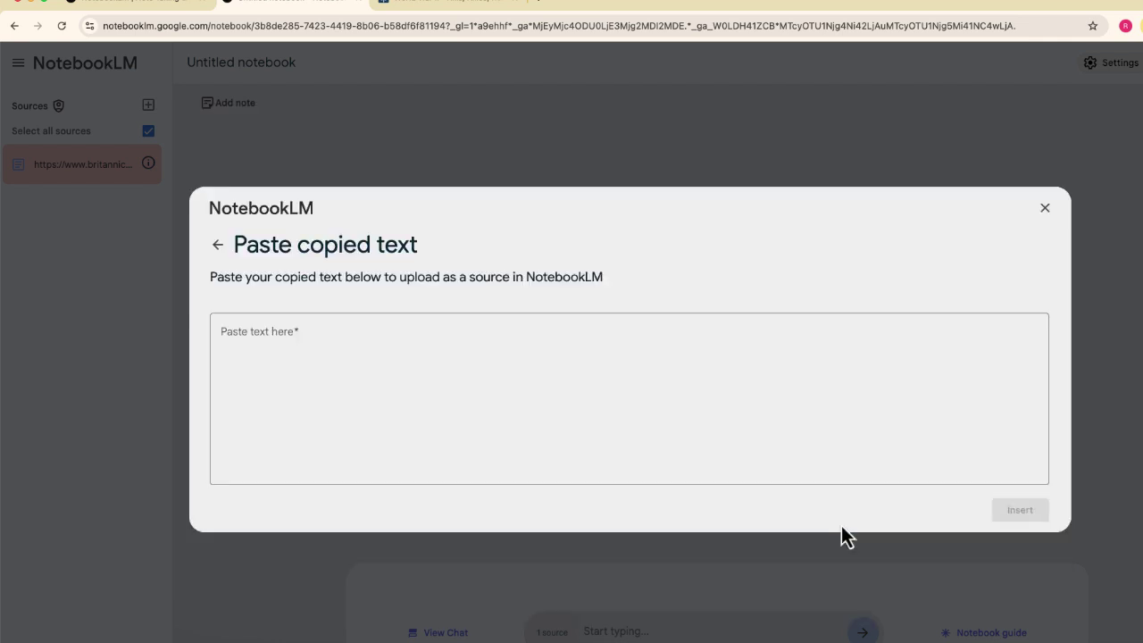
pyautogui.click(297, 354)
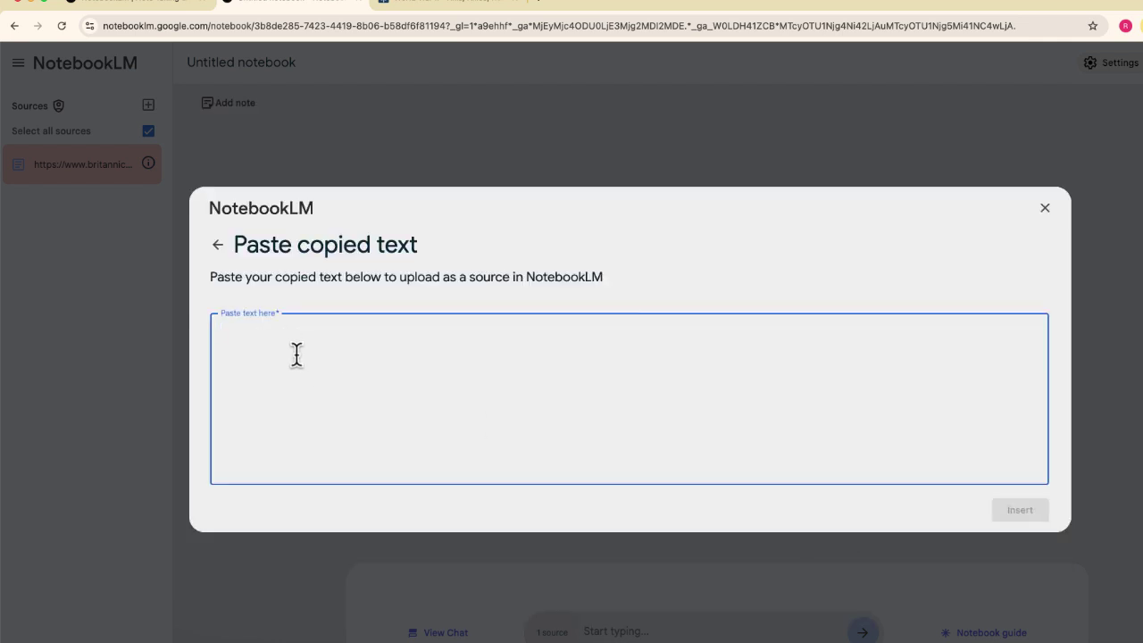
pyautogui.press('super+v')
pyautogui.scroll(10, 339, 368)
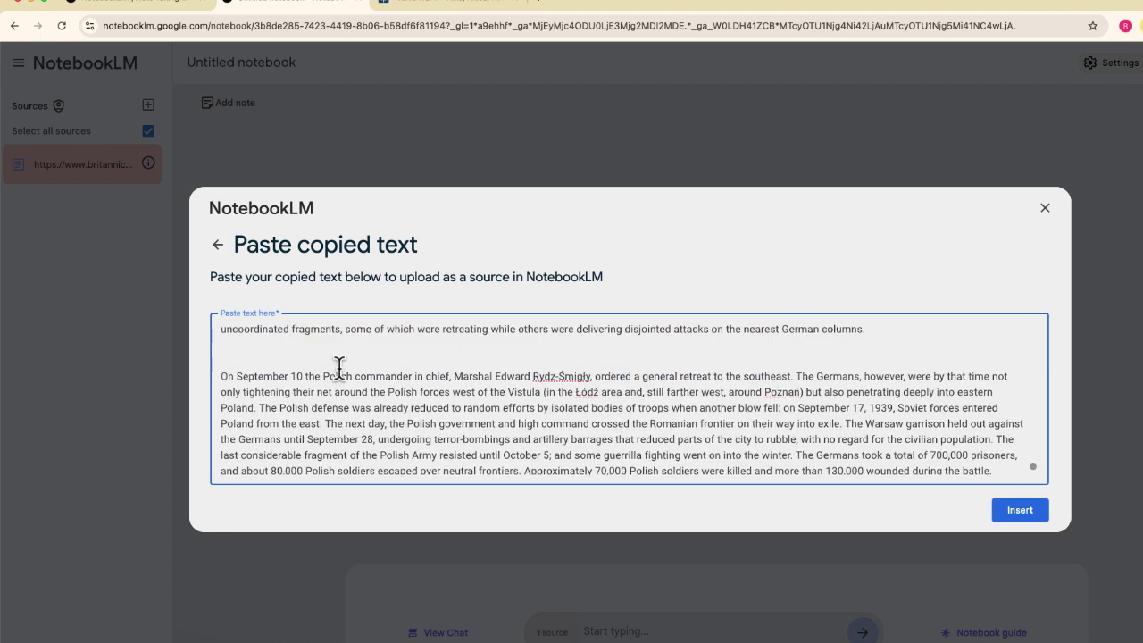
pyautogui.scroll(-10, 340, 368)
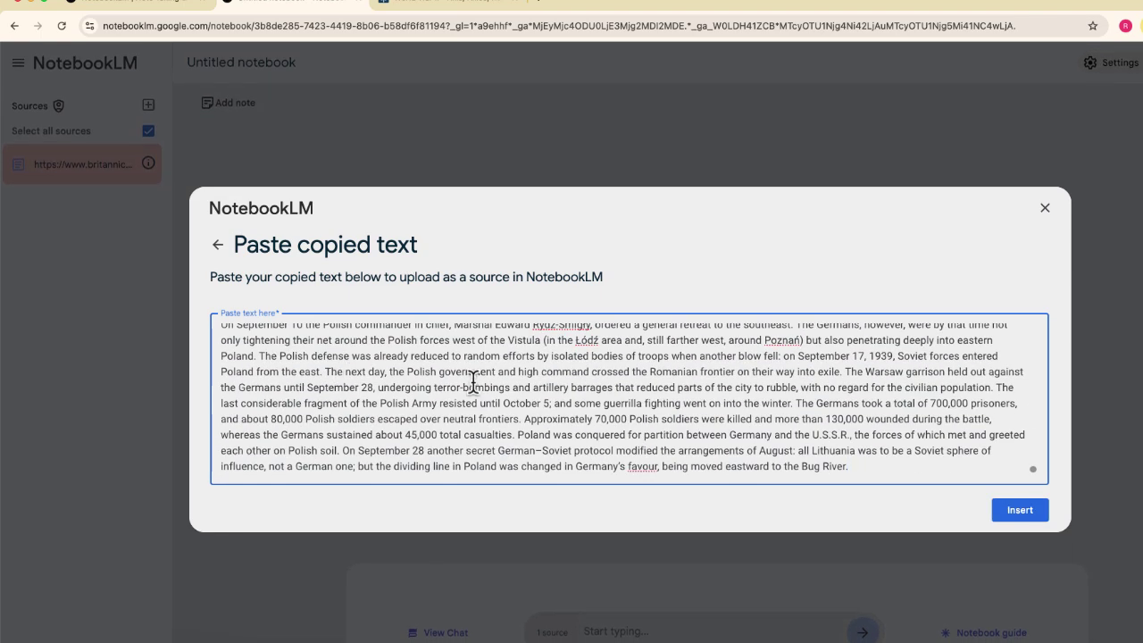
pyautogui.scroll(5, 465, 382)
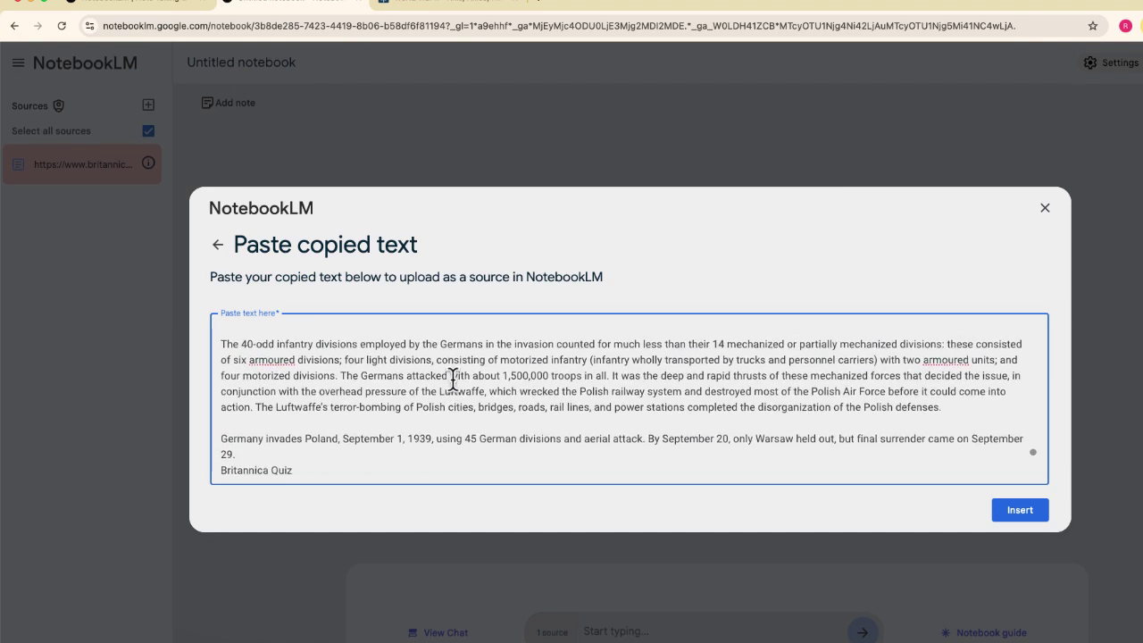
pyautogui.scroll(5, 608, 418)
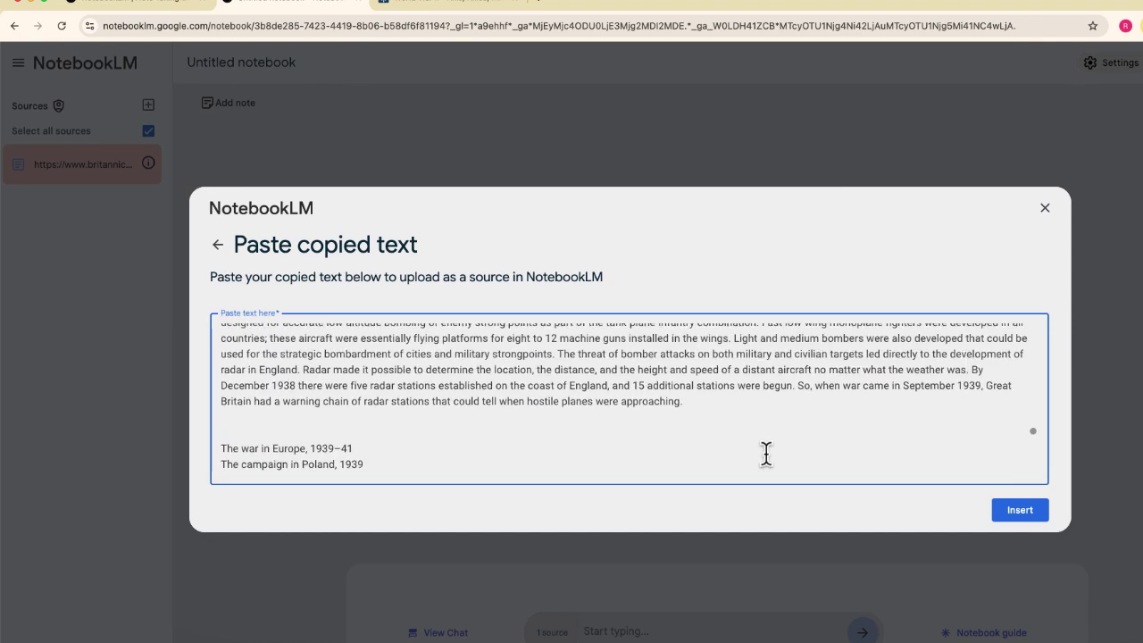
pyautogui.click(1017, 516)
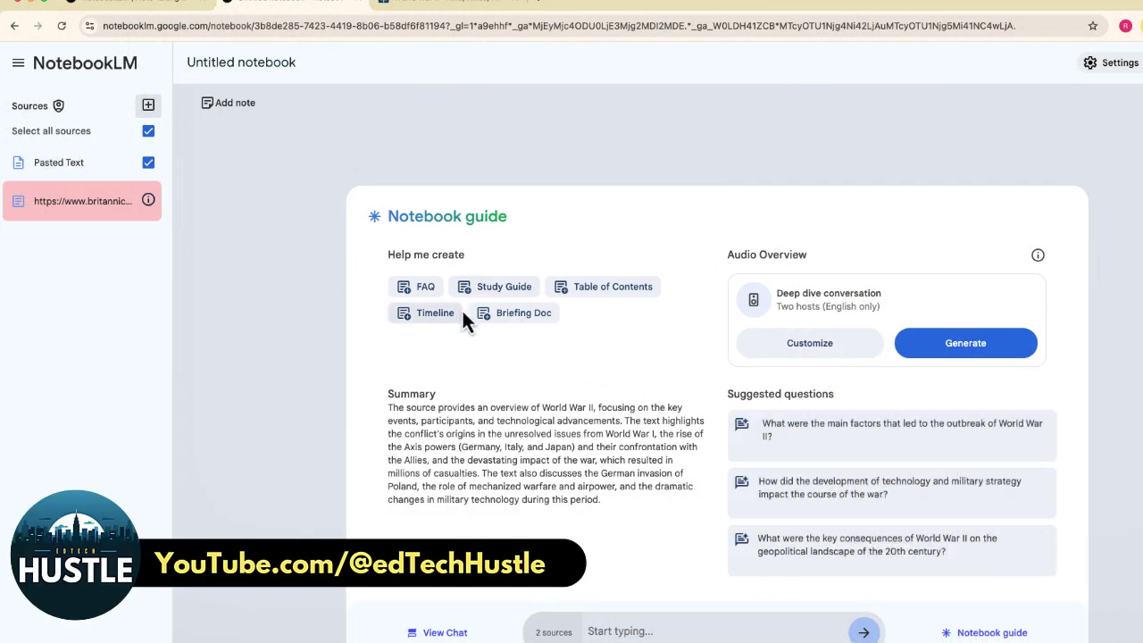
# - Review the Pasted Text source's guide and content against the original Britannica article, and close the source
pyautogui.click(54, 160)
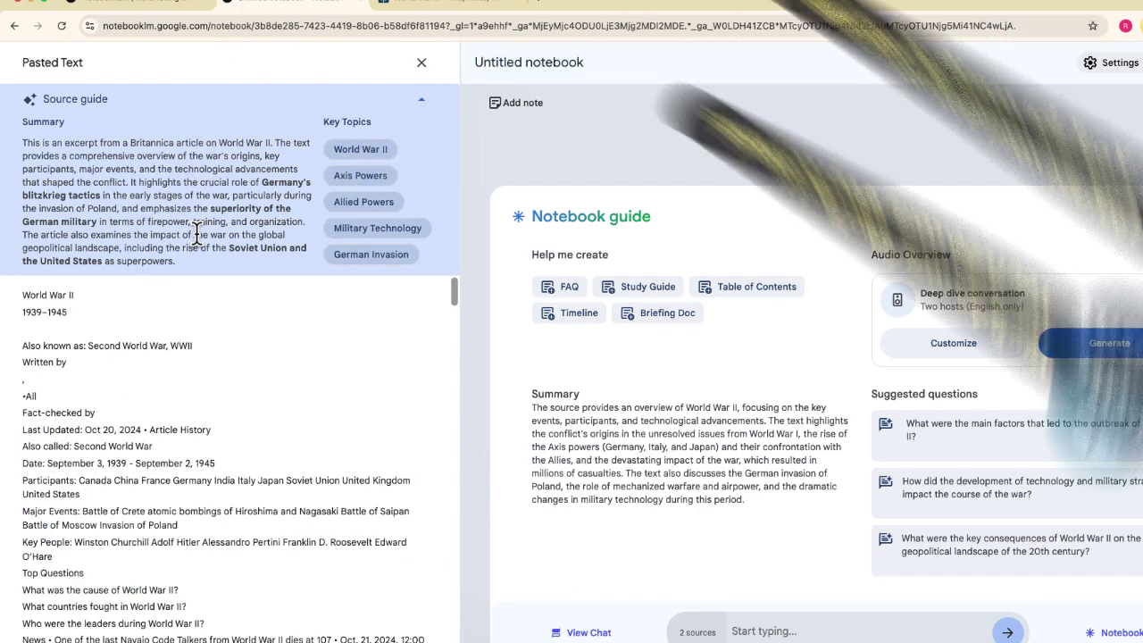
pyautogui.click(419, 7)
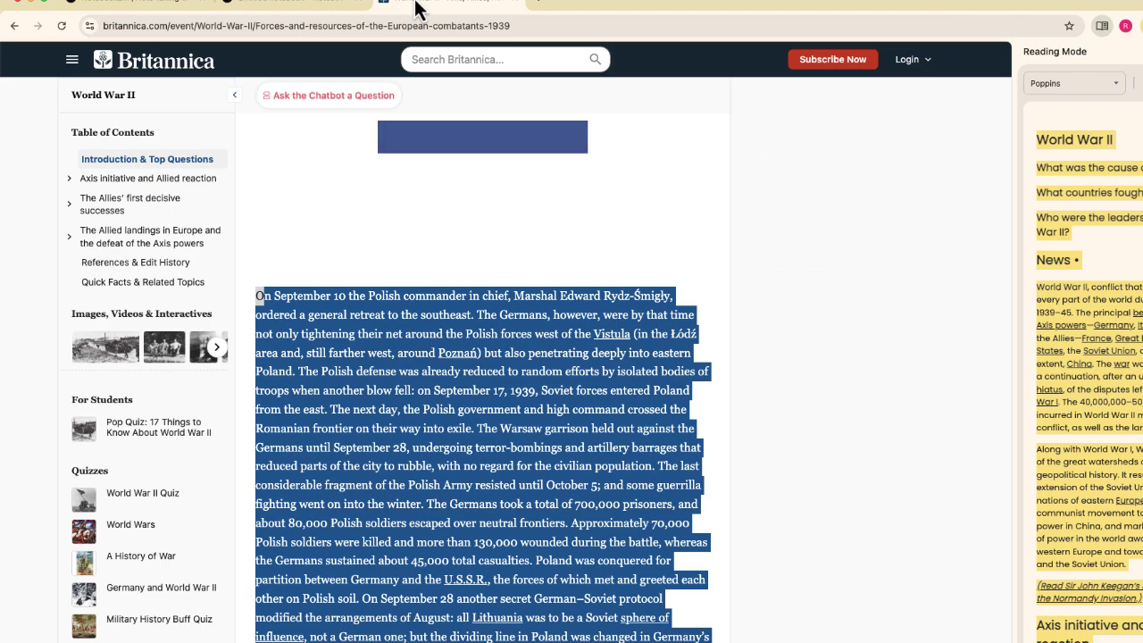
pyautogui.click(295, 9)
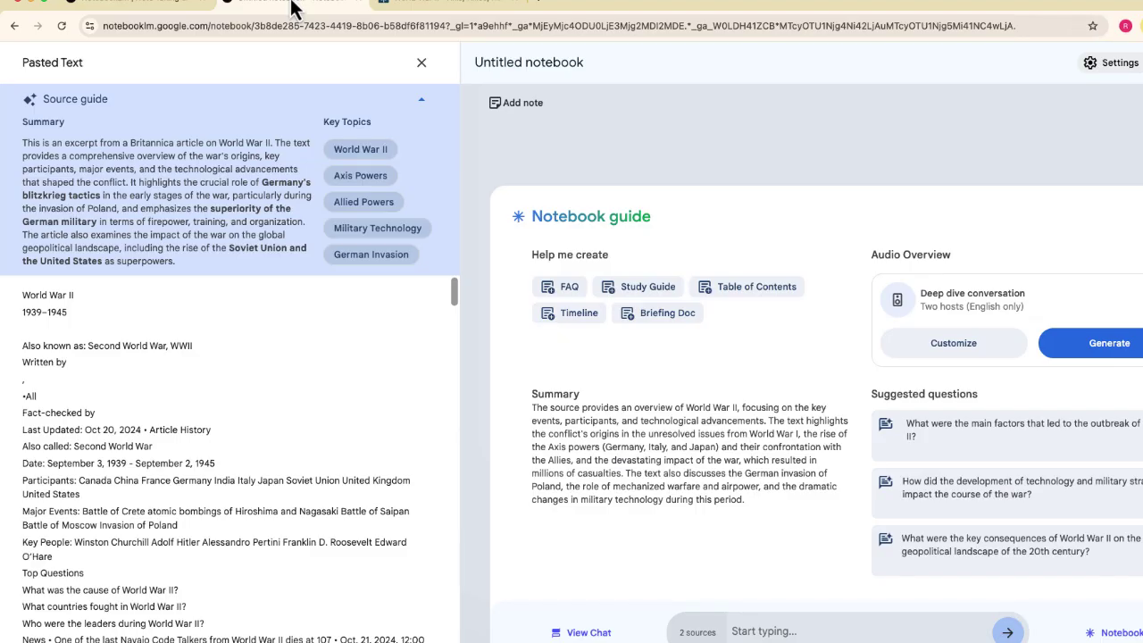
pyautogui.click(408, 8)
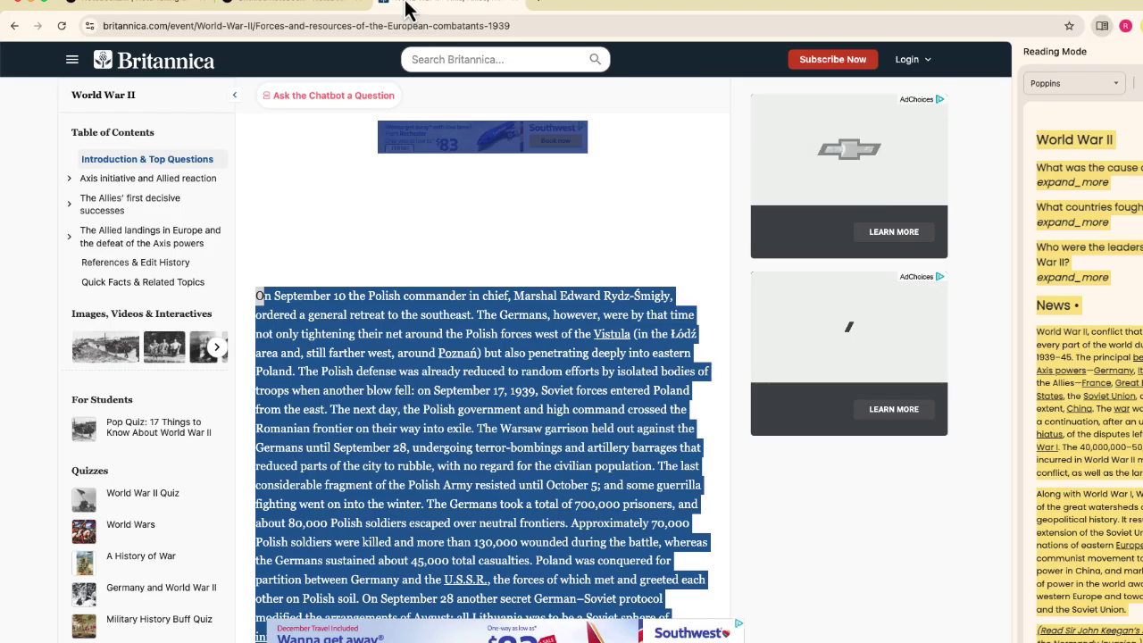
pyautogui.click(326, 9)
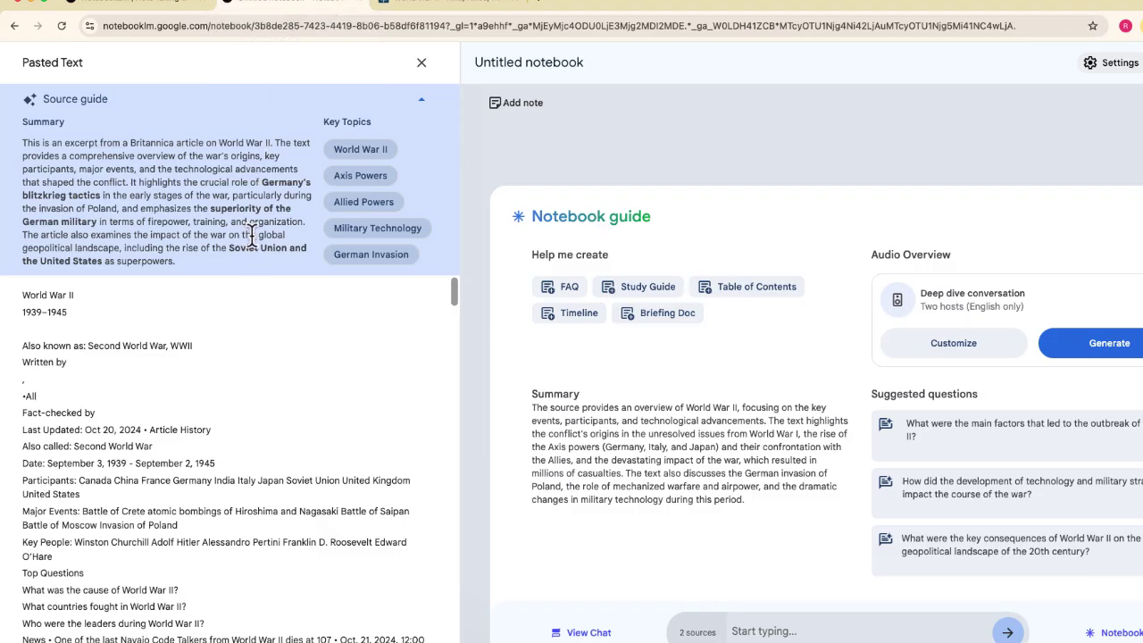
pyautogui.click(421, 64)
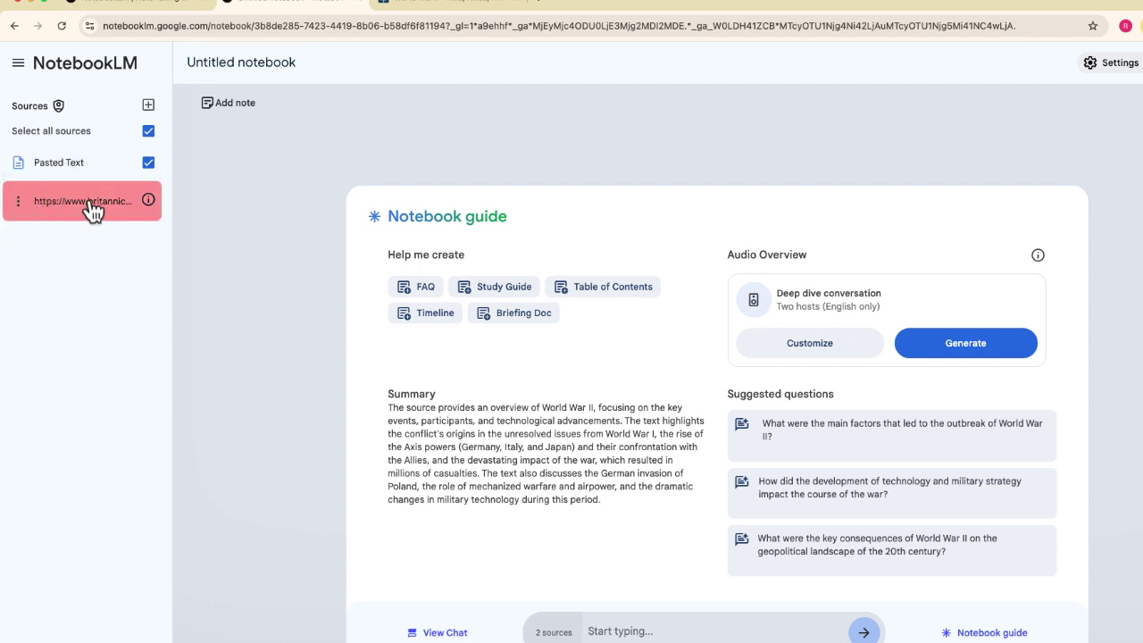
# - Remove the Britannica website link source from the notebook and confirm its deletion
pyautogui.click(20, 204)
pyautogui.click(50, 250)
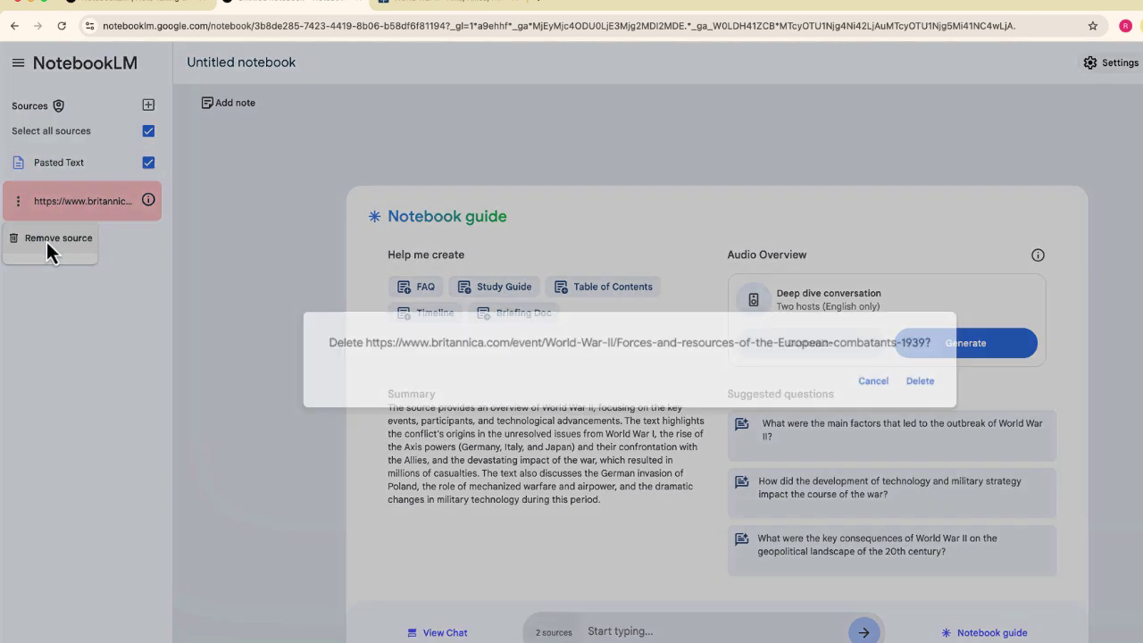
pyautogui.click(923, 382)
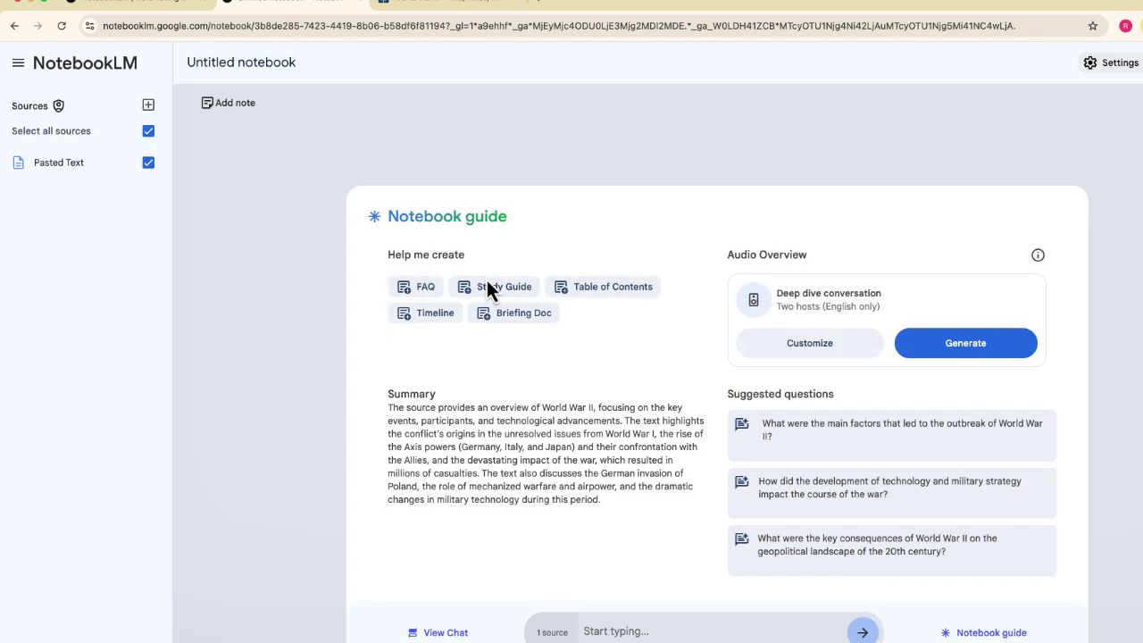
# - Rename the Pasted Text source as "Brittanica WW2"
pyautogui.click(20, 164)
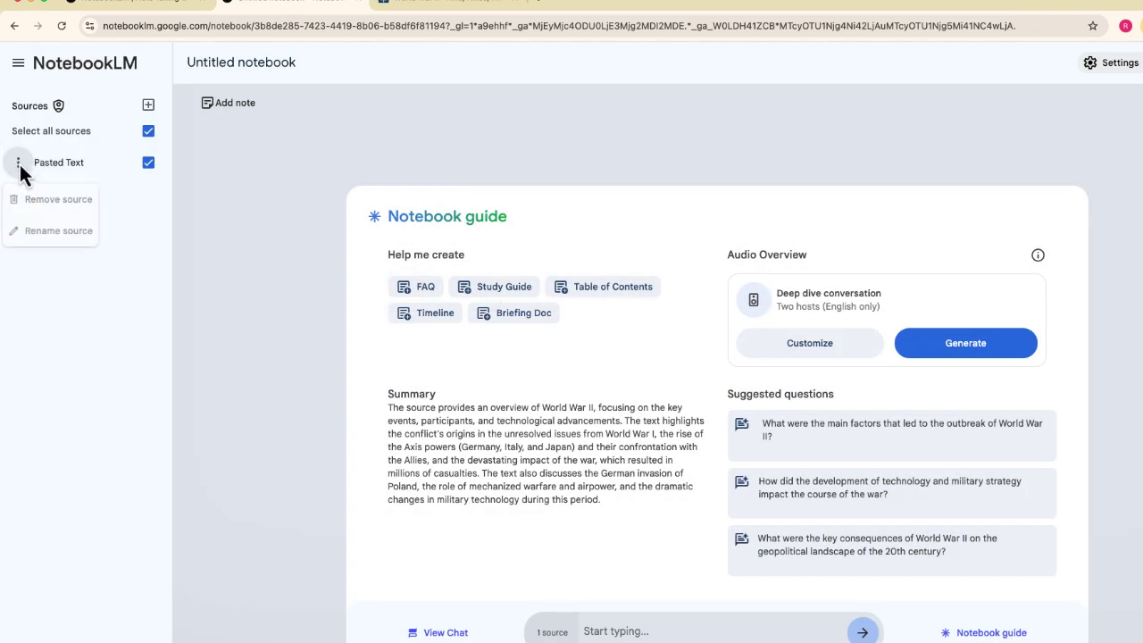
pyautogui.click(59, 232)
pyautogui.click(633, 350)
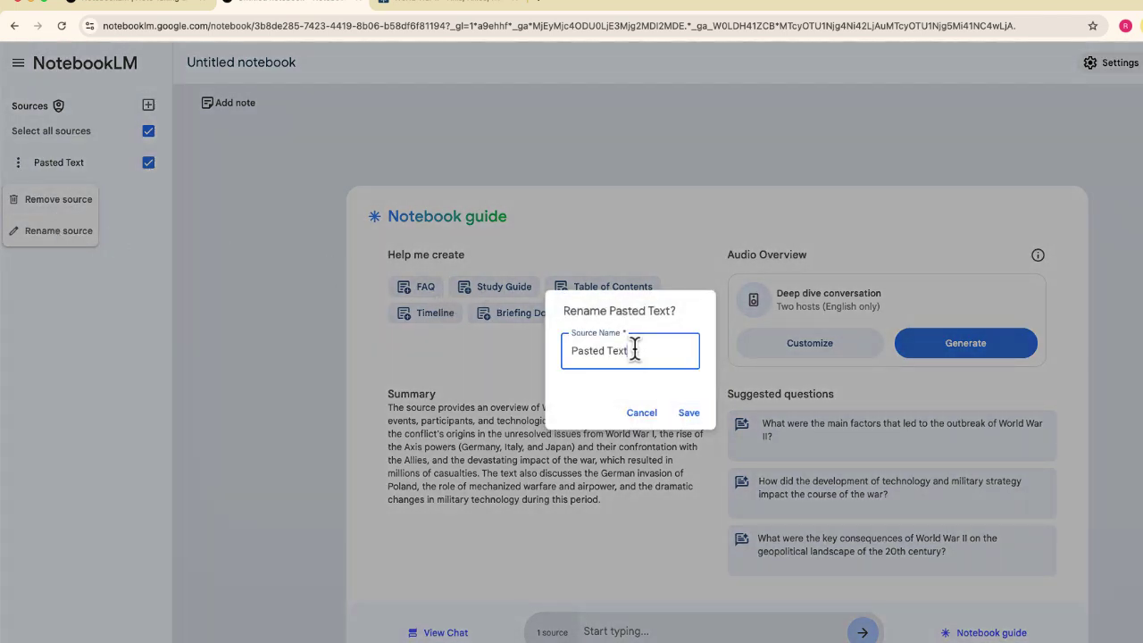
pyautogui.moveTo(633, 350); pyautogui.dragTo(546, 356)
pyautogui.write('Brittanica WW2')
pyautogui.click(689, 412)
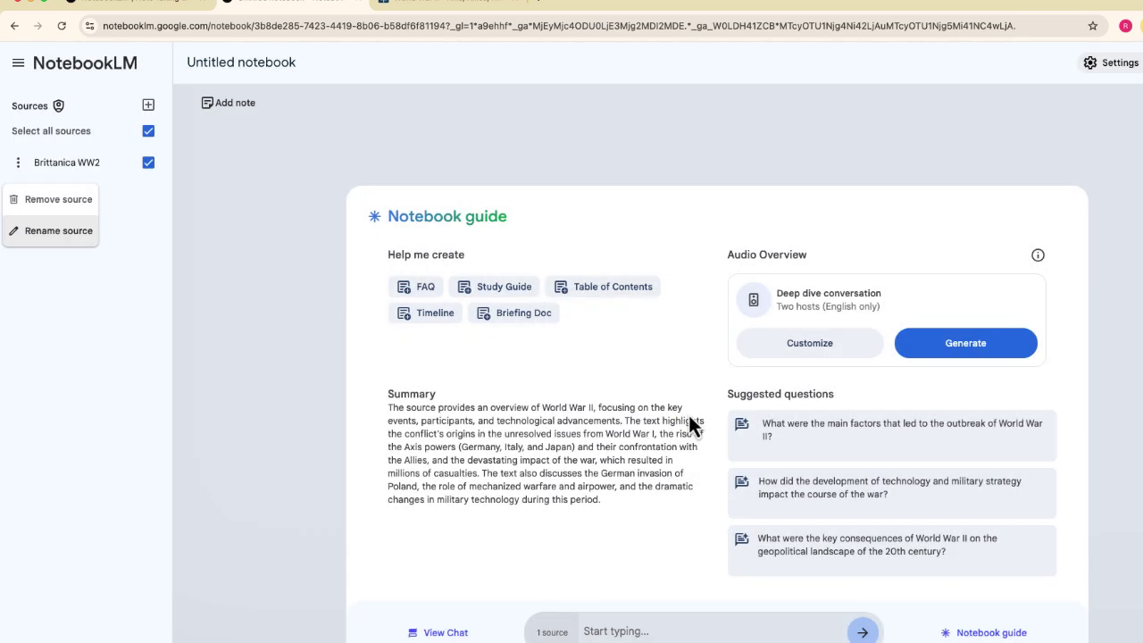
pyautogui.click(122, 306)
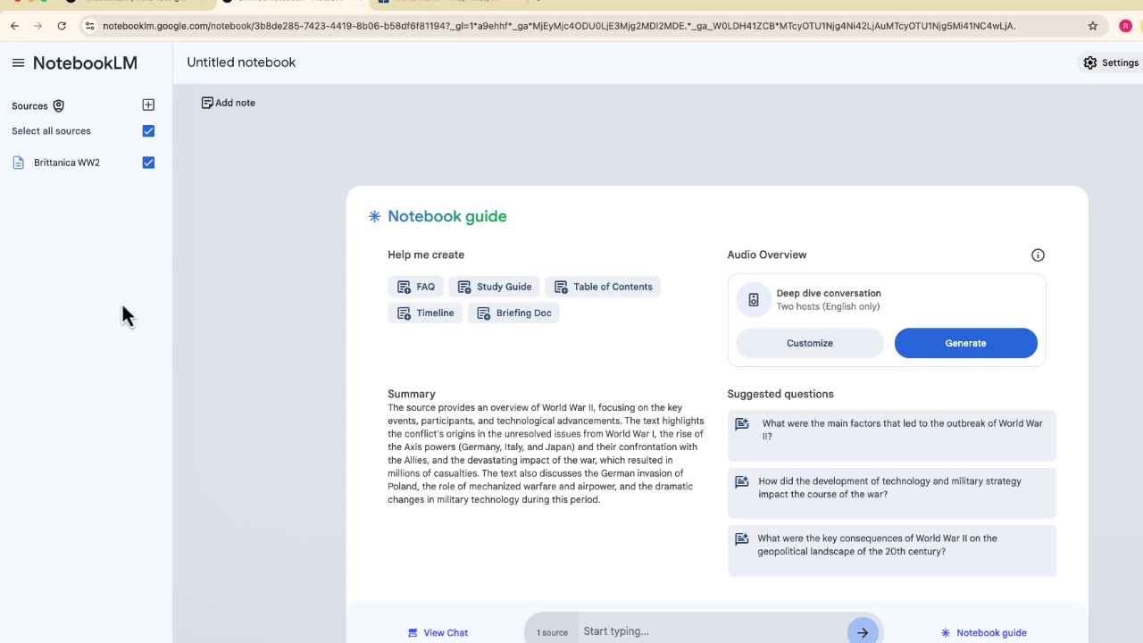